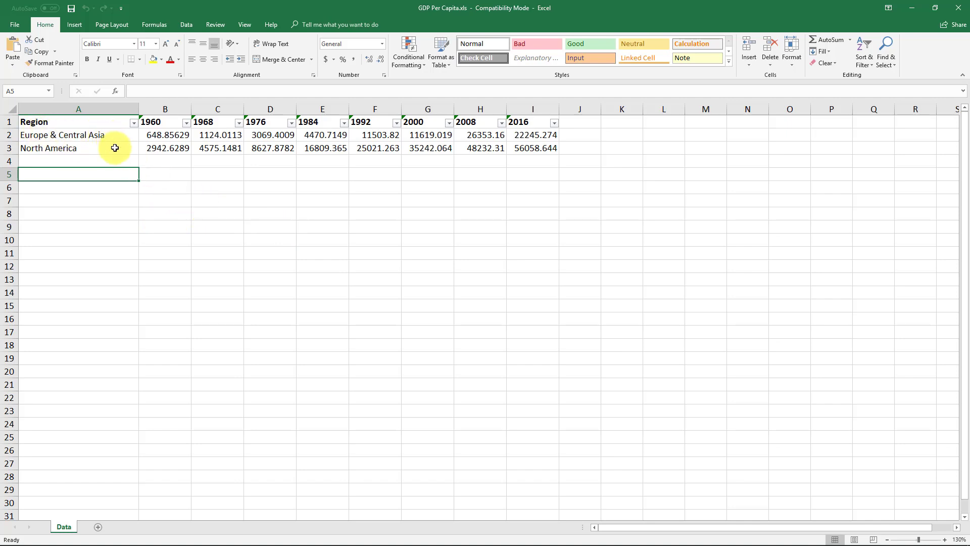
Select the 1960–2016 year columns in Excel to review the GDP per capita data, then deselect.
{"action": "left_click_drag", "start_coordinate": [152, 109], "coordinate": [533, 108]}
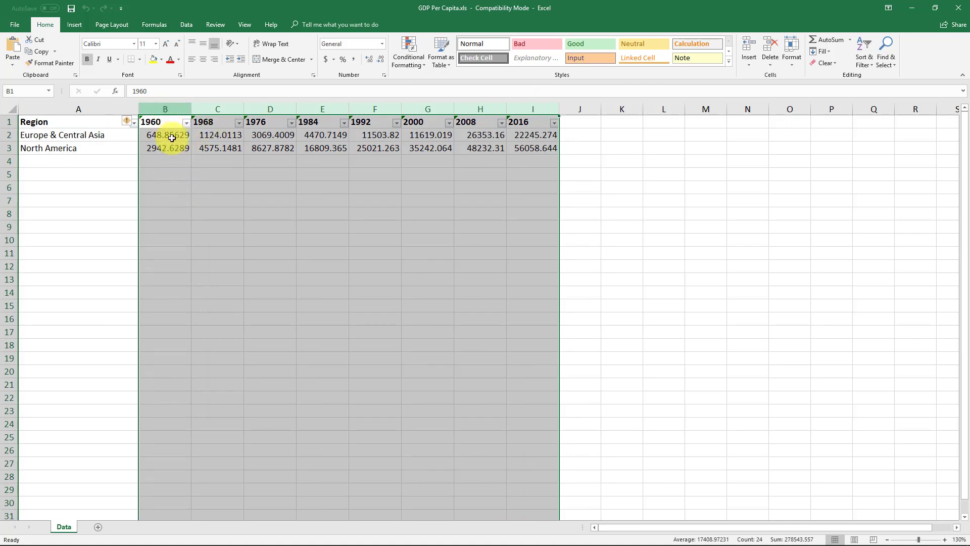
{"action": "left_click", "coordinate": [394, 187]}
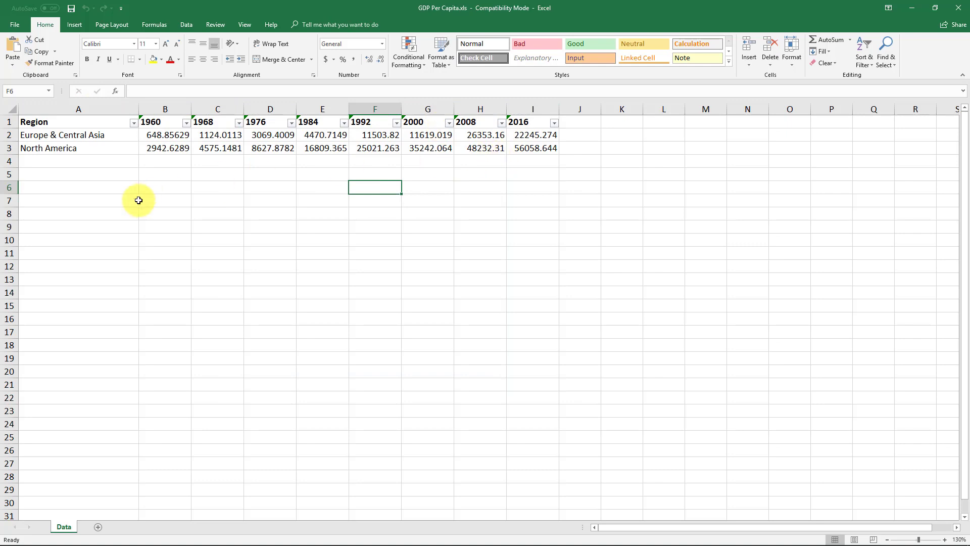
{"action": "left_click", "coordinate": [71, 177]}
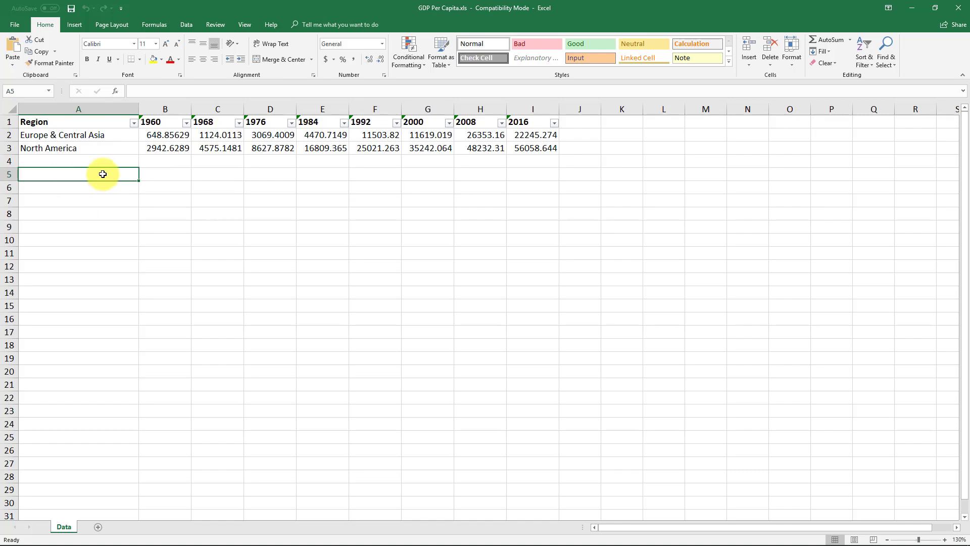
Connect Tableau to the GDP Per Capita.xls Excel workbook.
{"action": "left_click", "coordinate": [117, 538]}
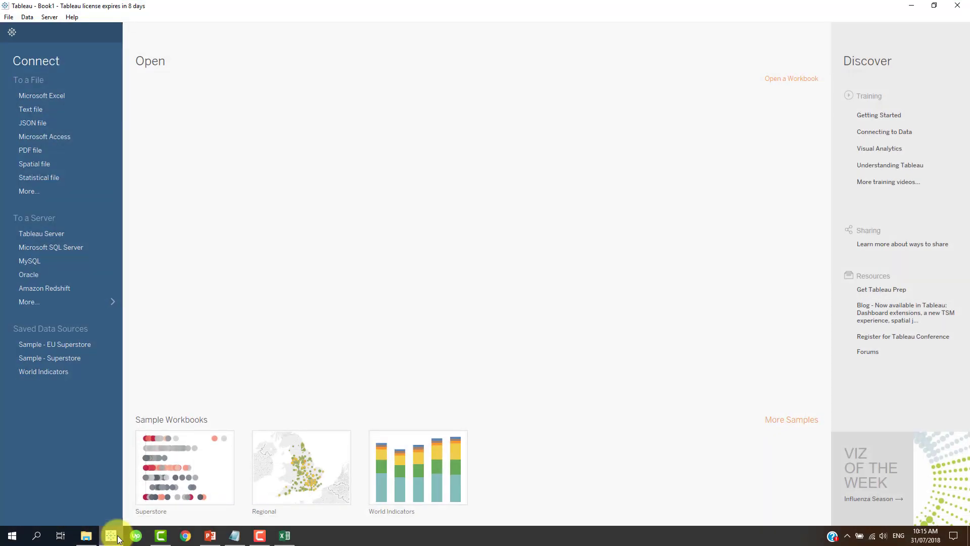
{"action": "left_click", "coordinate": [34, 97]}
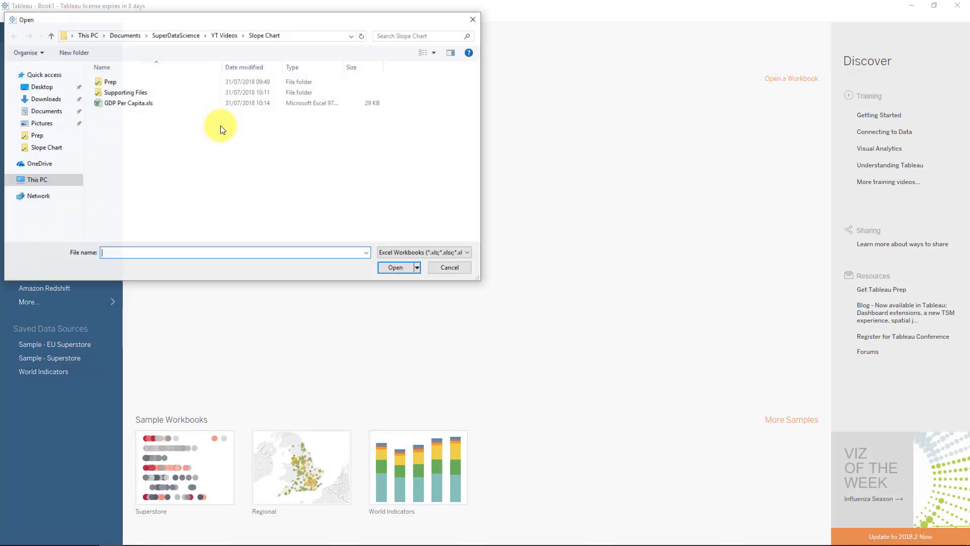
{"action": "left_click", "coordinate": [137, 103]}
{"action": "left_click", "coordinate": [399, 268]}
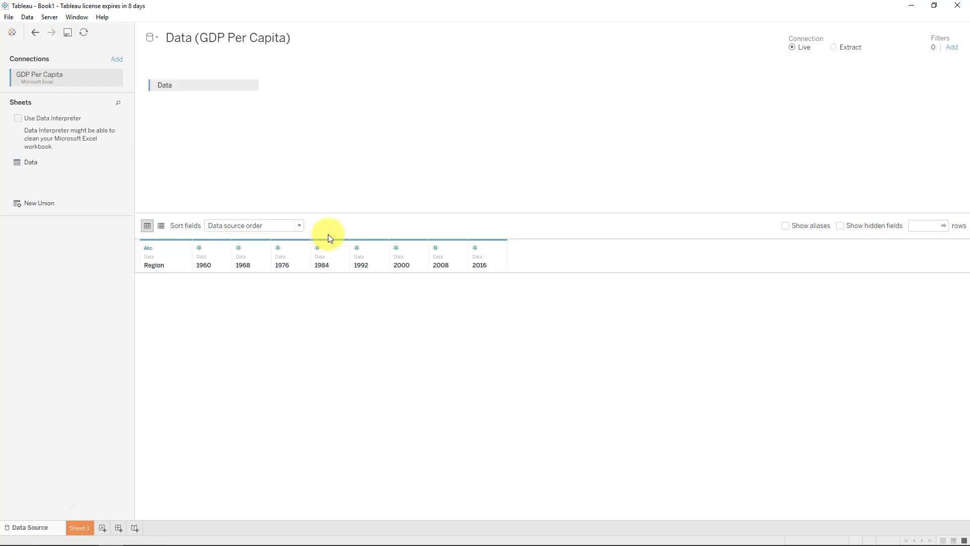
Pivot the 1960–2016 year columns into rows.
{"action": "left_click", "coordinate": [217, 248]}
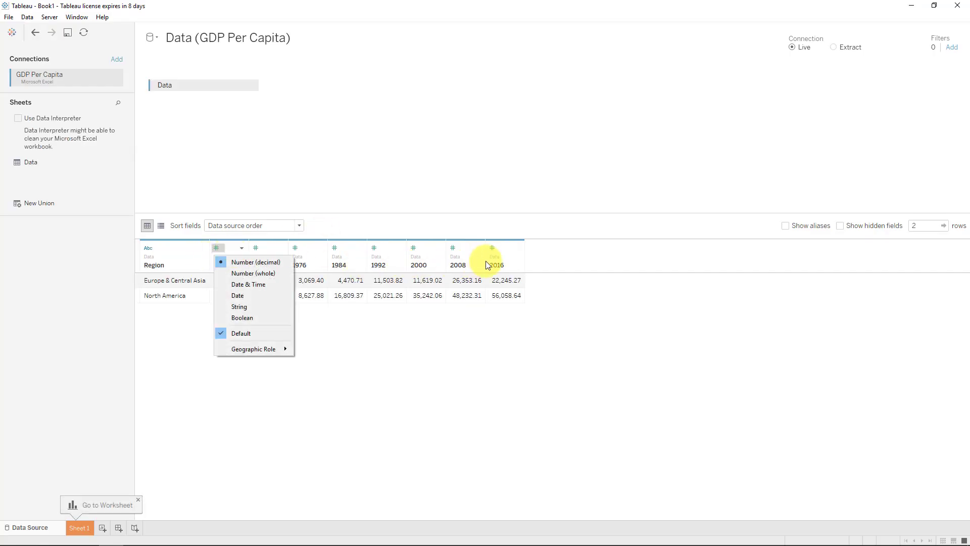
{"action": "left_click", "coordinate": [494, 263]}
{"action": "left_click", "coordinate": [495, 262]}
{"action": "left_click", "coordinate": [220, 262], "text": "shift"}
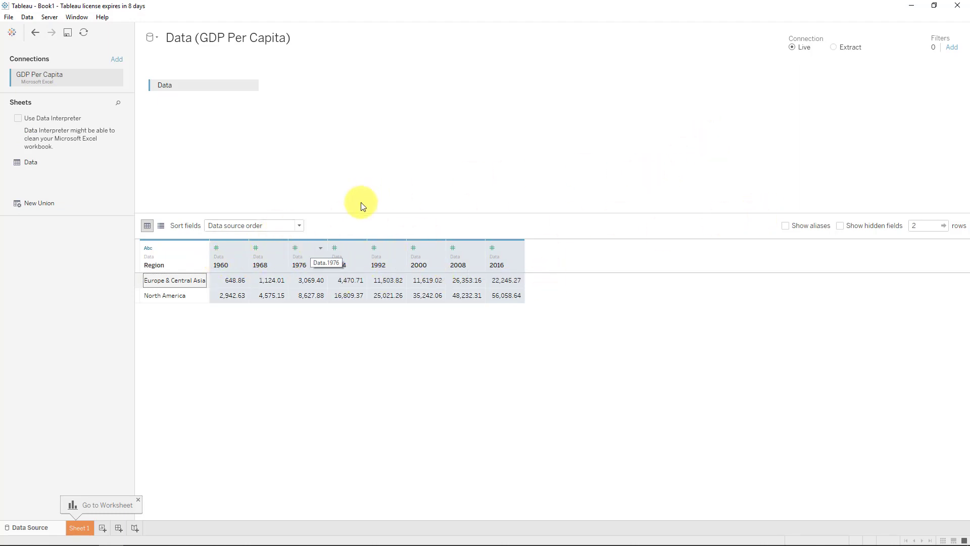
{"action": "left_click", "coordinate": [517, 248]}
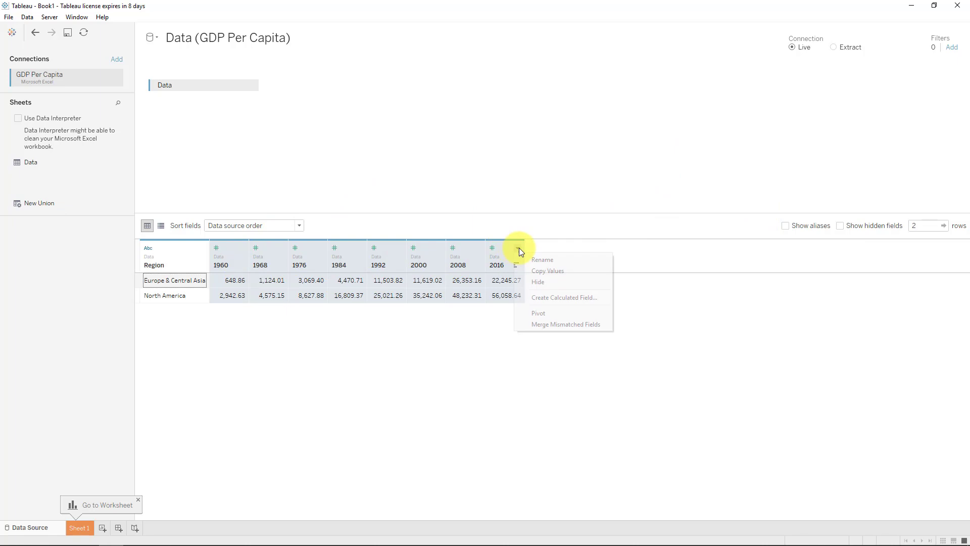
{"action": "left_click", "coordinate": [539, 313]}
Rename the pivoted field-names column to Year and set its type to Date.
{"action": "double_click", "coordinate": [231, 265]}
{"action": "type", "text": "Year"}
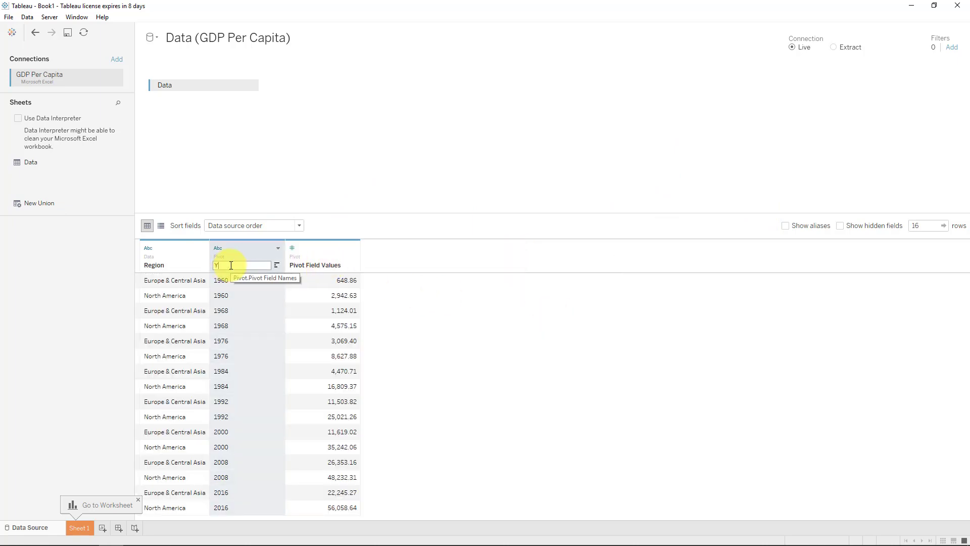
{"action": "left_click", "coordinate": [342, 143]}
{"action": "left_click", "coordinate": [216, 256]}
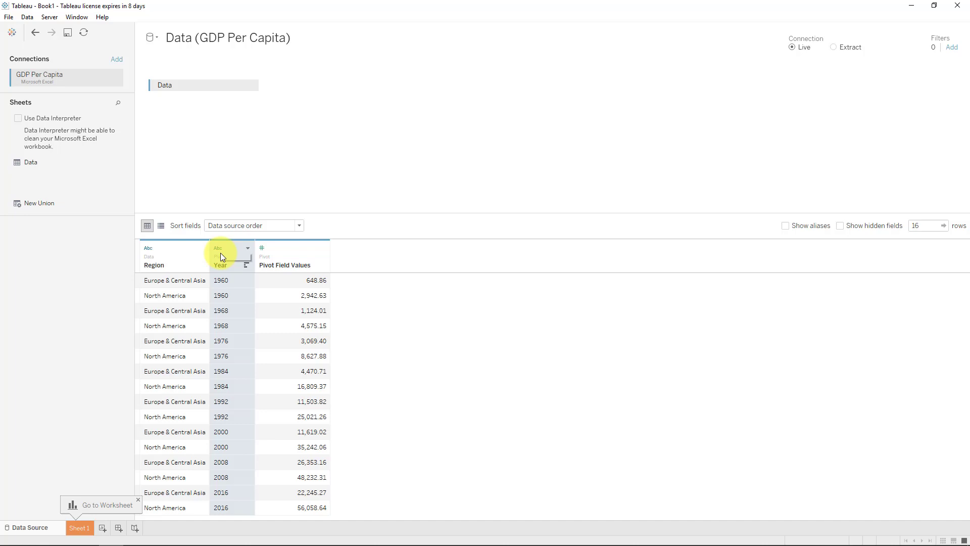
{"action": "left_click", "coordinate": [218, 249]}
{"action": "left_click", "coordinate": [244, 291]}
Rename the pivoted values column to GDP per Capita and go to Sheet 1.
{"action": "double_click", "coordinate": [296, 268]}
{"action": "type", "text": "GDP"}
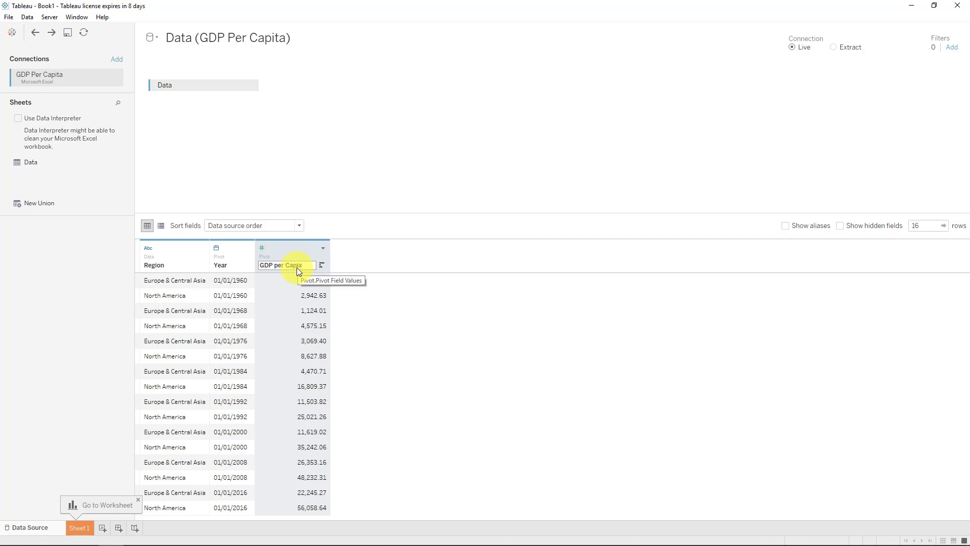
{"action": "type", "text": " per Capita"}
{"action": "key", "text": "Return"}
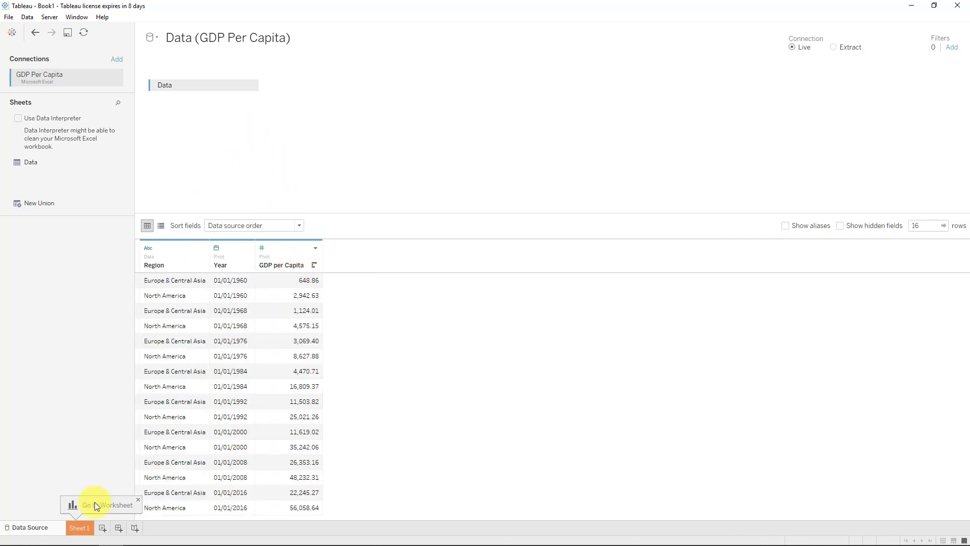
{"action": "left_click", "coordinate": [79, 527]}
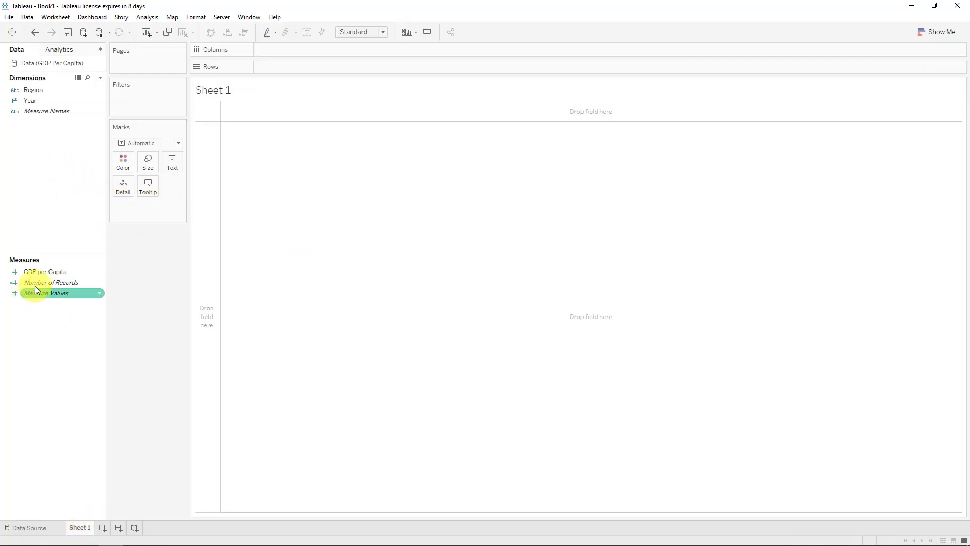
Place the Year field on Columns.
{"action": "left_click", "coordinate": [40, 93]}
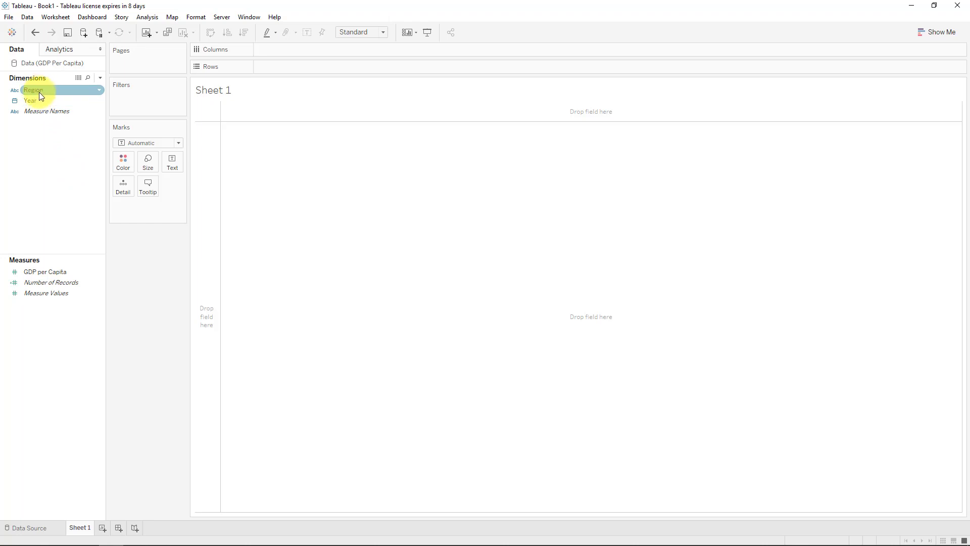
{"action": "left_click_drag", "start_coordinate": [40, 101], "coordinate": [271, 49]}
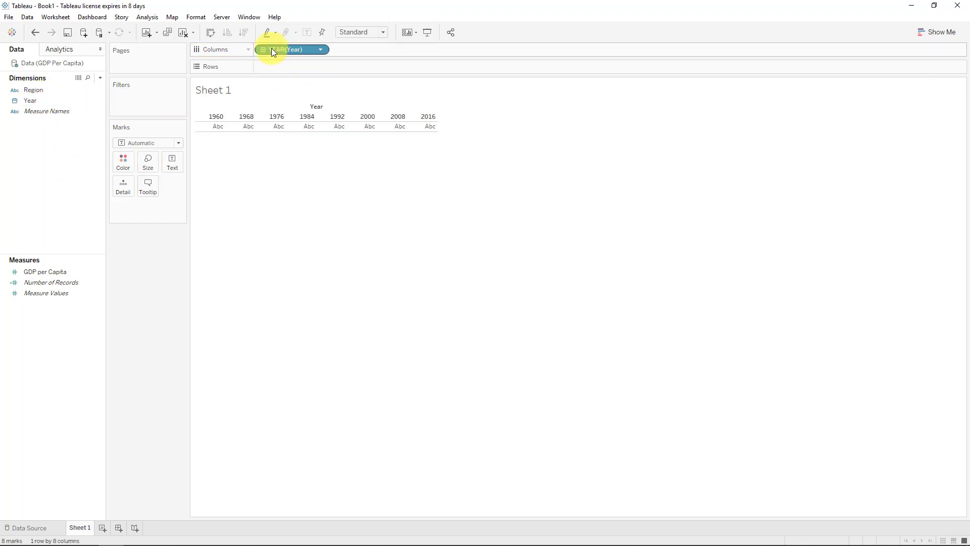
{"action": "left_click", "coordinate": [321, 49]}
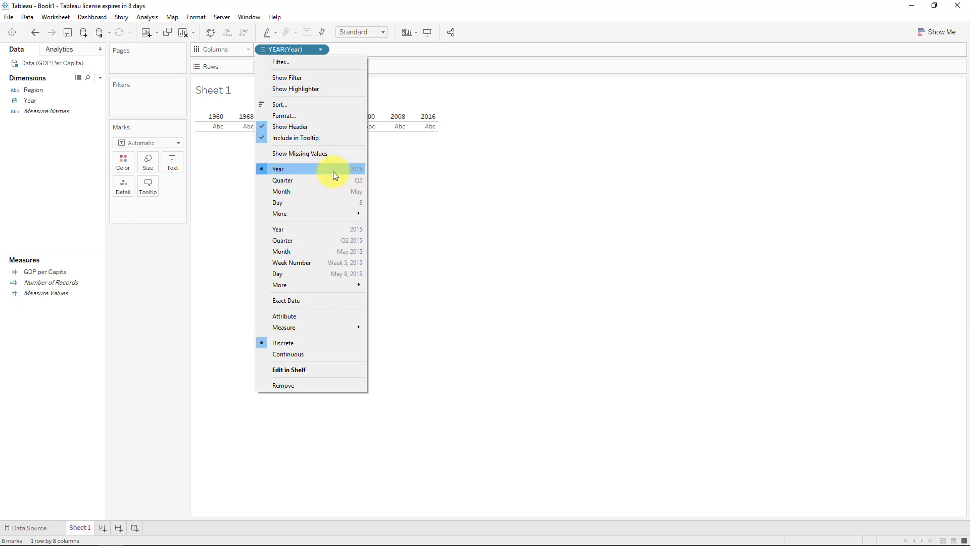
{"action": "left_click", "coordinate": [184, 231]}
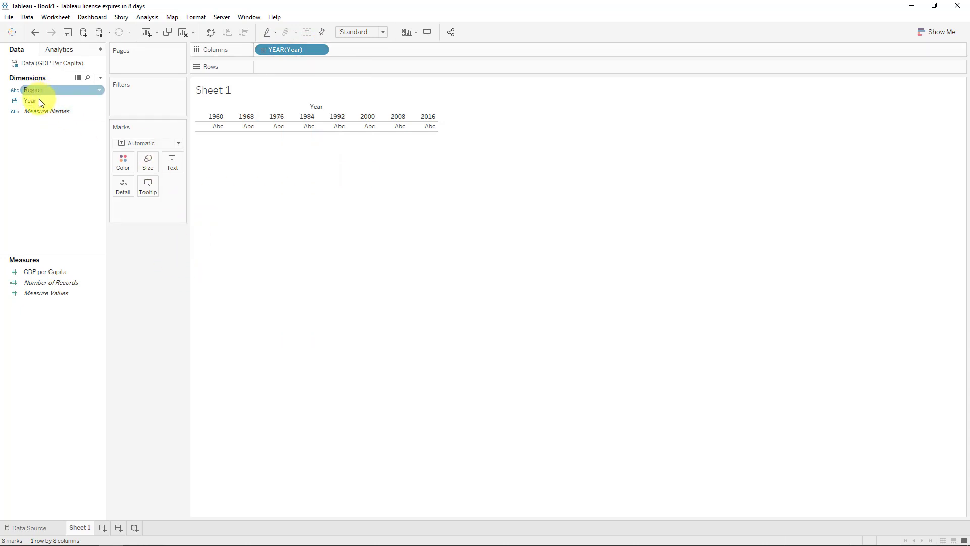
Filter Year by years so only 2008 and 2016 remain.
{"action": "left_click_drag", "start_coordinate": [39, 100], "coordinate": [146, 106]}
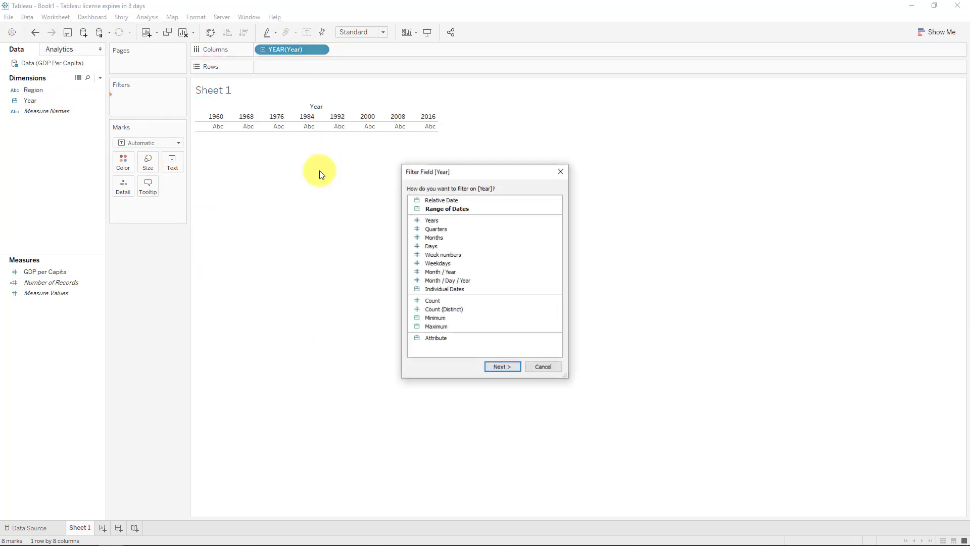
{"action": "left_click", "coordinate": [437, 220]}
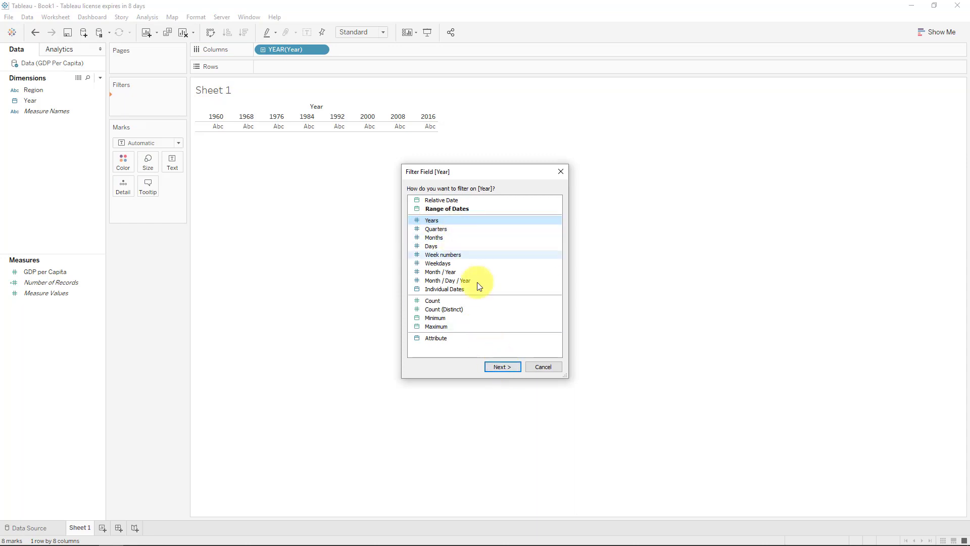
{"action": "left_click", "coordinate": [503, 367]}
{"action": "left_click", "coordinate": [452, 305]}
{"action": "left_click", "coordinate": [389, 250]}
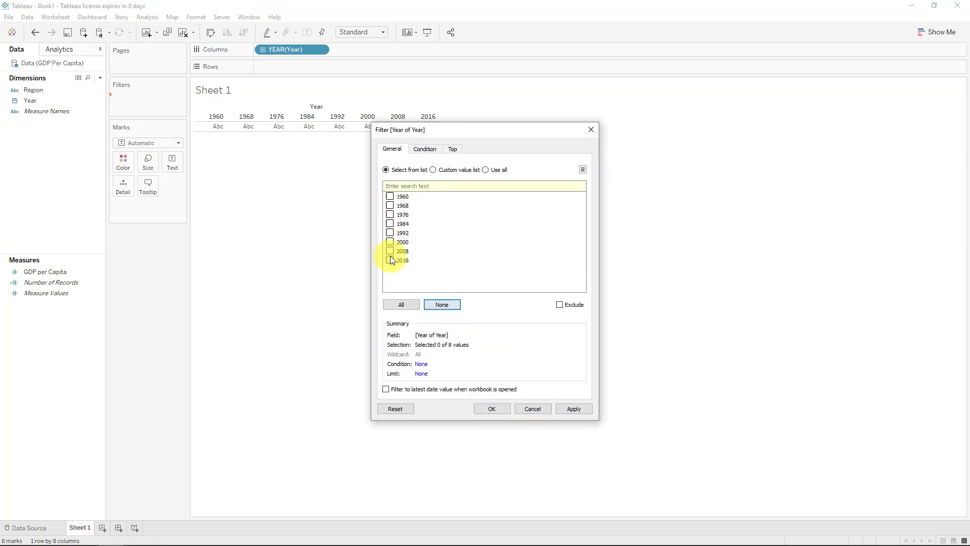
{"action": "left_click", "coordinate": [390, 260]}
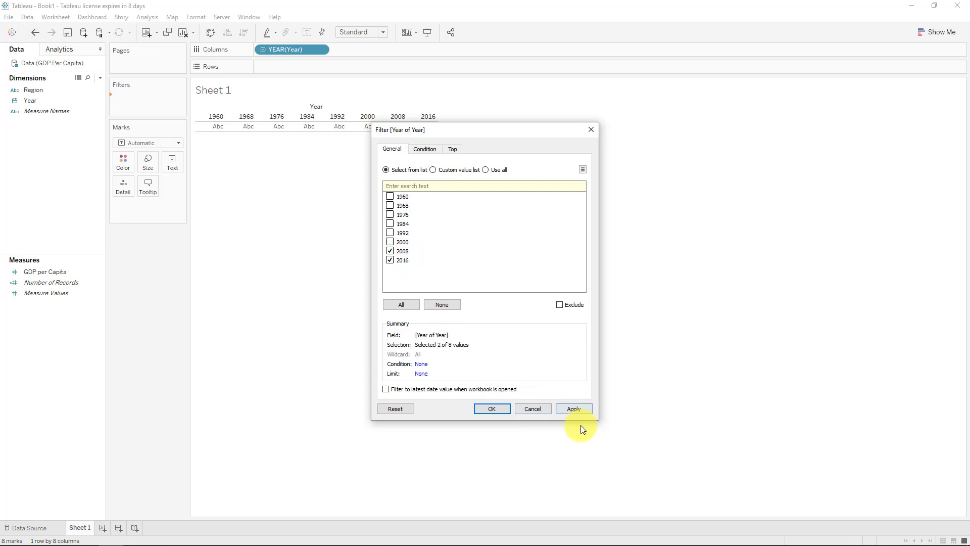
{"action": "left_click", "coordinate": [572, 411]}
{"action": "left_click", "coordinate": [493, 408]}
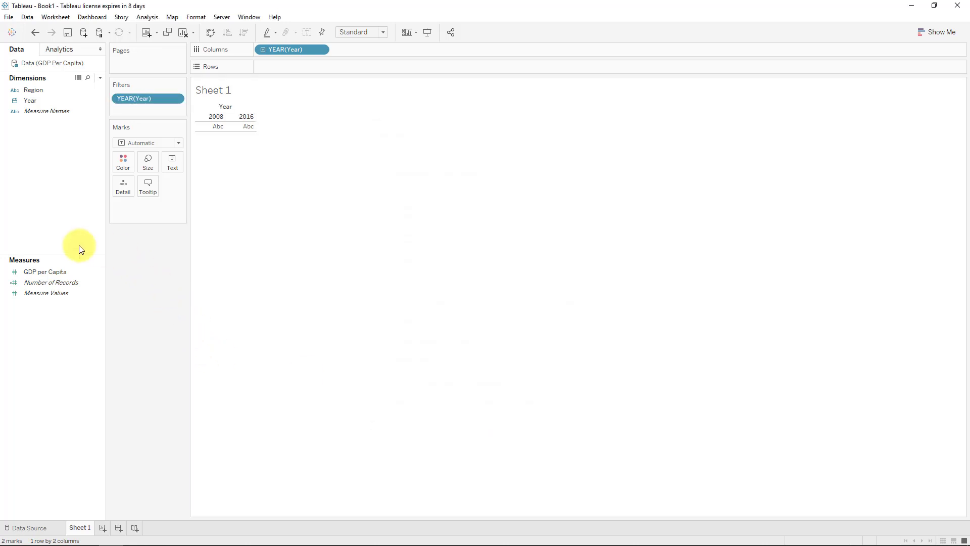
Put GDP per Capita on Rows and widen the chart so the years spread apart.
{"action": "left_click", "coordinate": [65, 283]}
{"action": "left_click_drag", "start_coordinate": [68, 271], "coordinate": [278, 69]}
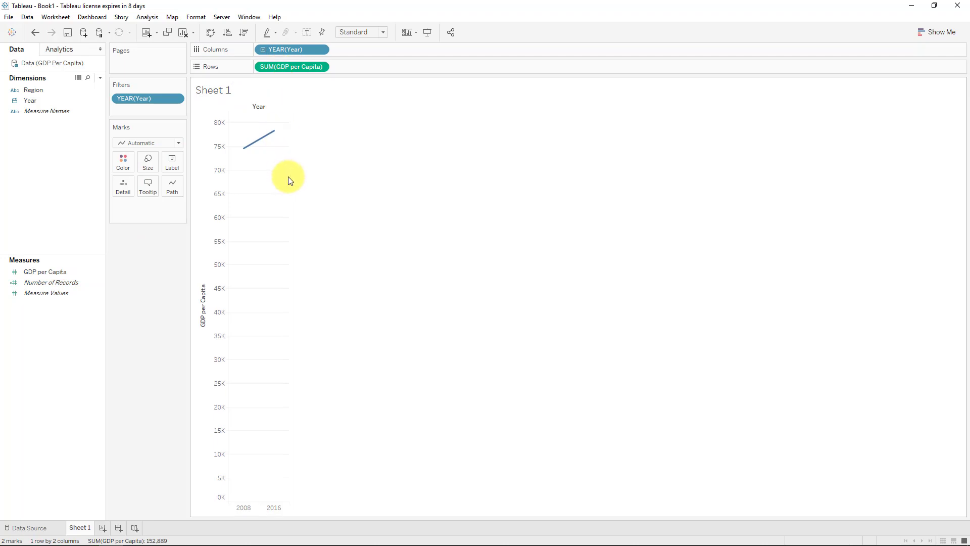
{"action": "left_click_drag", "start_coordinate": [289, 178], "coordinate": [517, 170]}
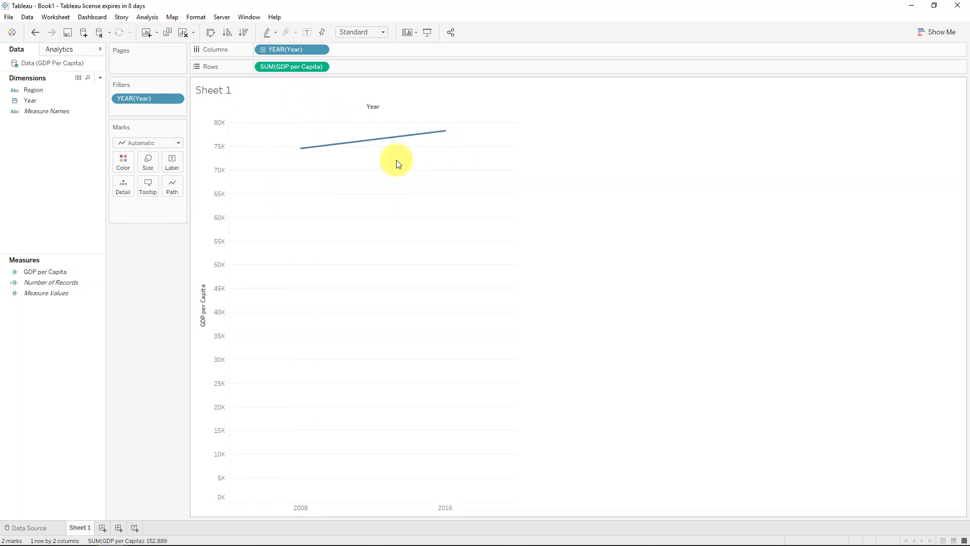
Split the line per Region via the Detail card and begin a new calculated field.
{"action": "mouse_move", "coordinate": [305, 151]}
{"action": "left_click_drag", "start_coordinate": [33, 90], "coordinate": [123, 190]}
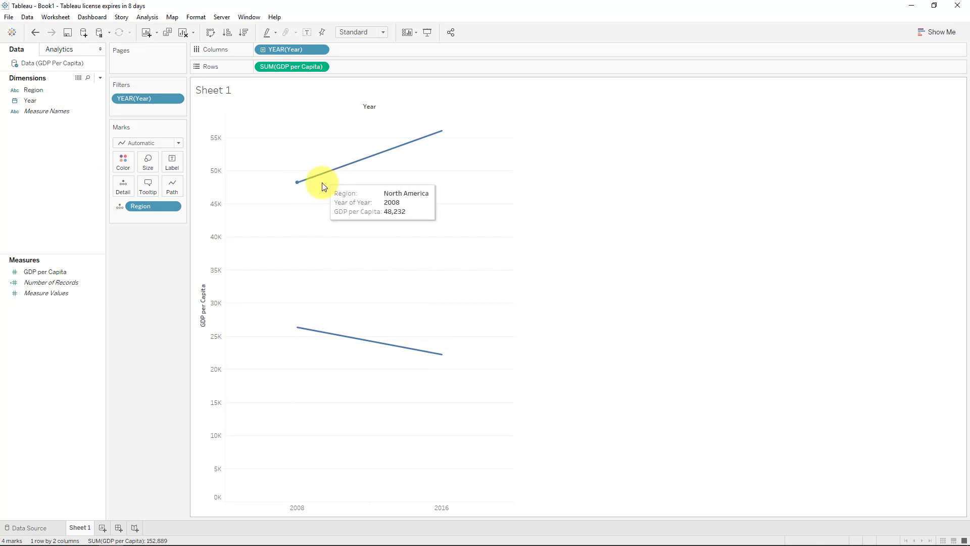
{"action": "mouse_move", "coordinate": [355, 342]}
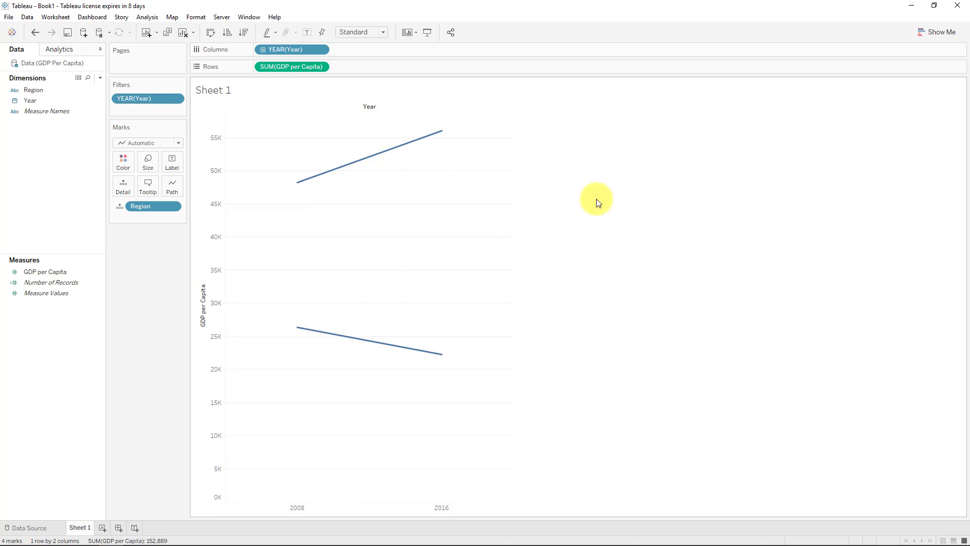
{"action": "right_click", "coordinate": [54, 349]}
Name the field GDP EU and start its formula: IF [Region] = "Europe & Central Asia".
{"action": "left_click", "coordinate": [107, 352]}
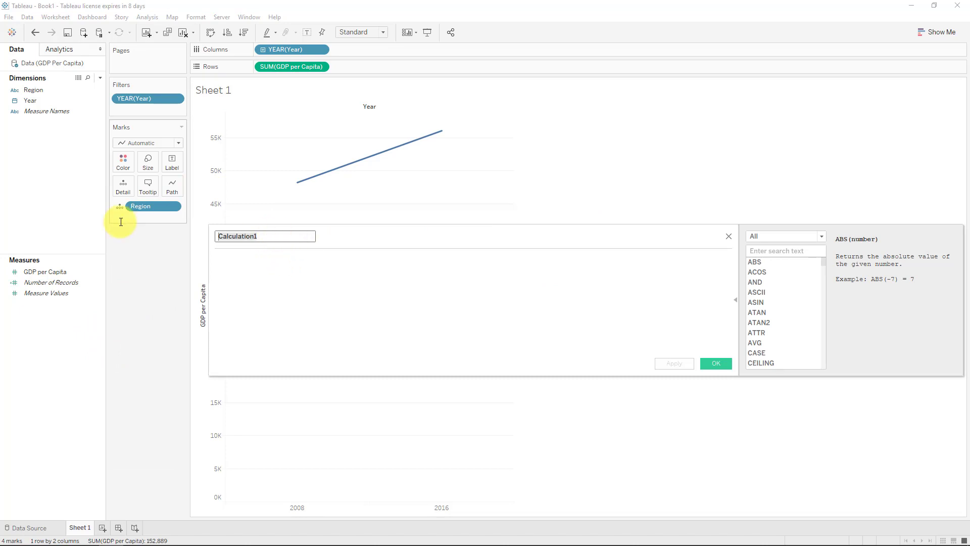
{"action": "type", "text": "GDP "}
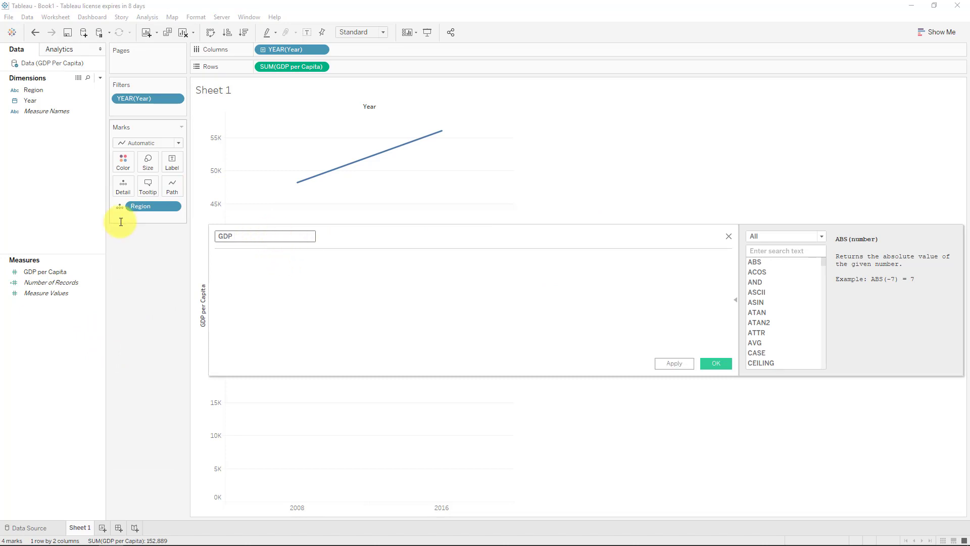
{"action": "type", "text": "EU"}
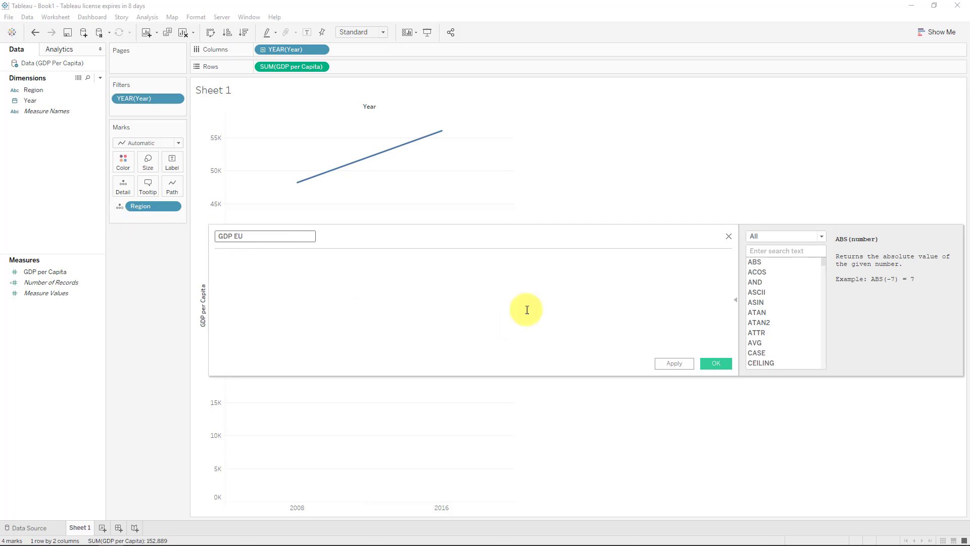
{"action": "left_click", "coordinate": [386, 304]}
{"action": "type", "text": "IF"}
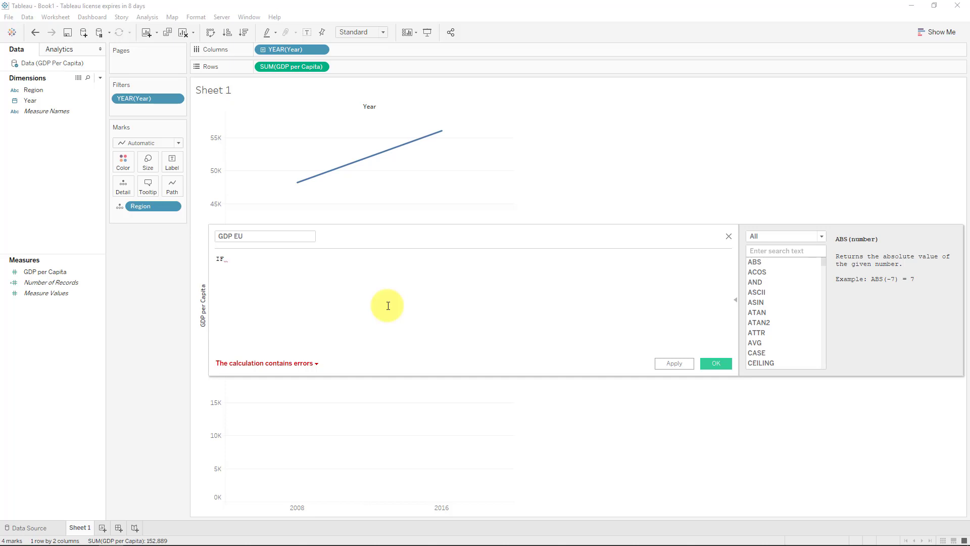
{"action": "type", "text": "Re"}
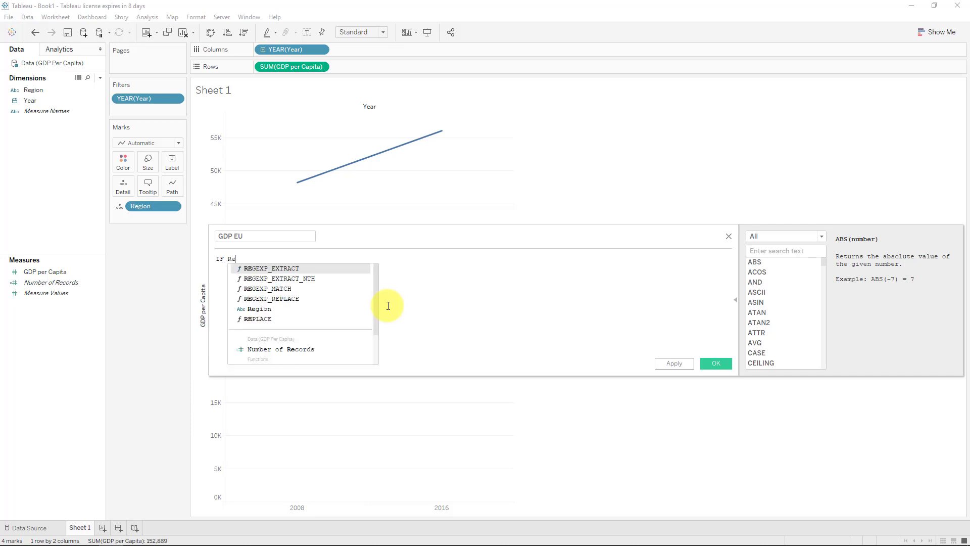
{"action": "key", "text": "Down"}
{"action": "key", "text": "Down"}
{"action": "key", "text": "Down"}
{"action": "key", "text": "Down"}
{"action": "key", "text": "Return"}
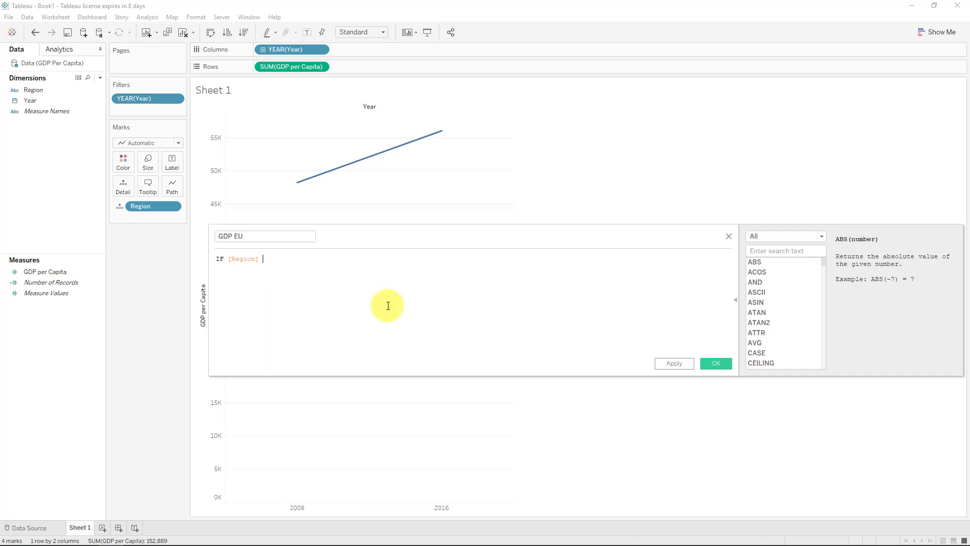
{"action": "type", "text": "= \"\""}
{"action": "key", "text": "BackSpace"}
{"action": "key", "text": "Left"}
{"action": "type", "text": "Europe & Central Asia"}
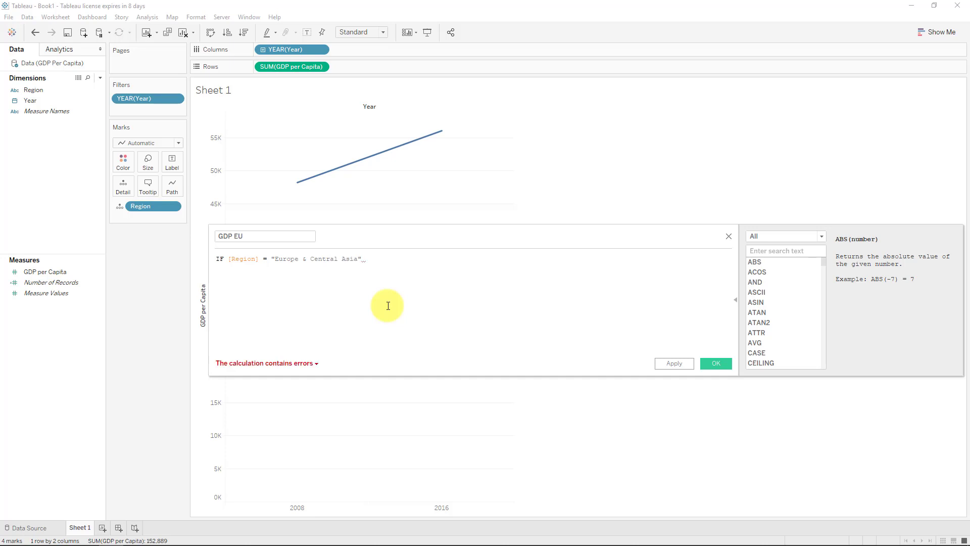
Finish the formula with THEN [GDP per Capita] END, then apply and save it.
{"action": "left_click", "coordinate": [411, 264]}
{"action": "type", "text": "THEN"}
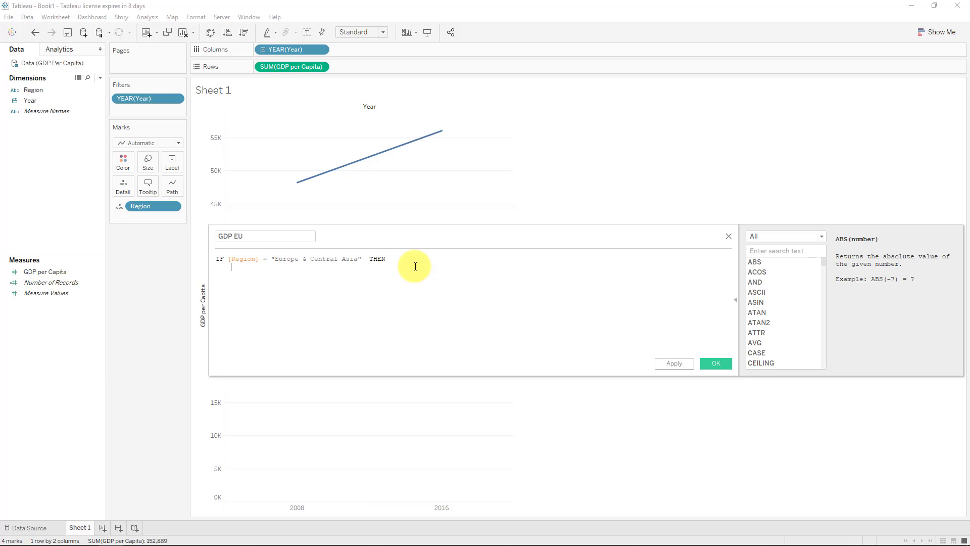
{"action": "key", "text": "Return"}
{"action": "type", "text": "[GDP"}
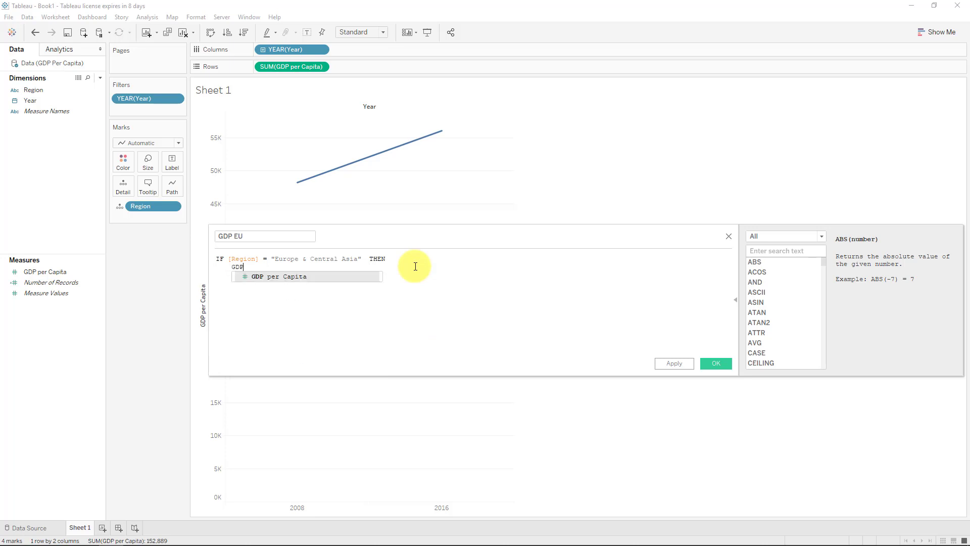
{"action": "key", "text": "Return"}
{"action": "key", "text": "Return"}
{"action": "type", "text": "END"}
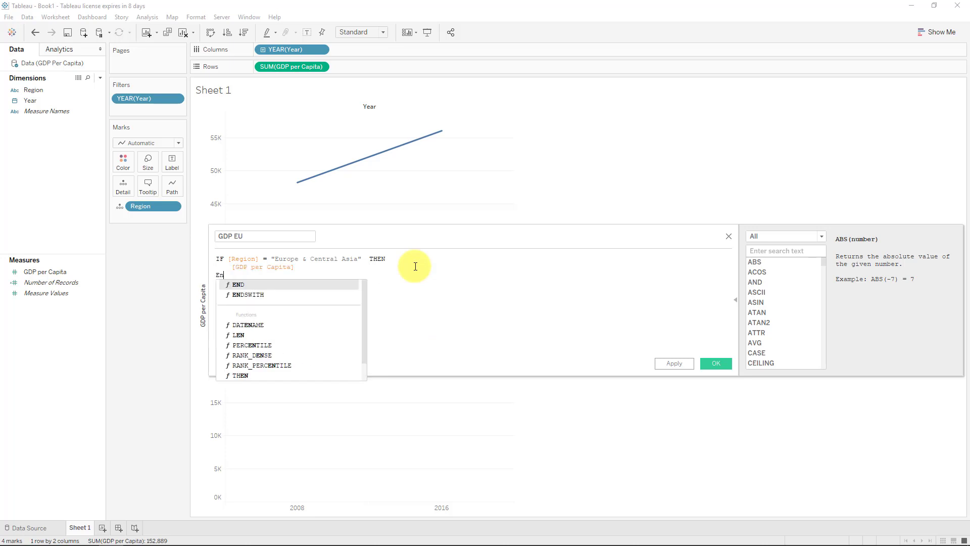
{"action": "left_click", "coordinate": [349, 293]}
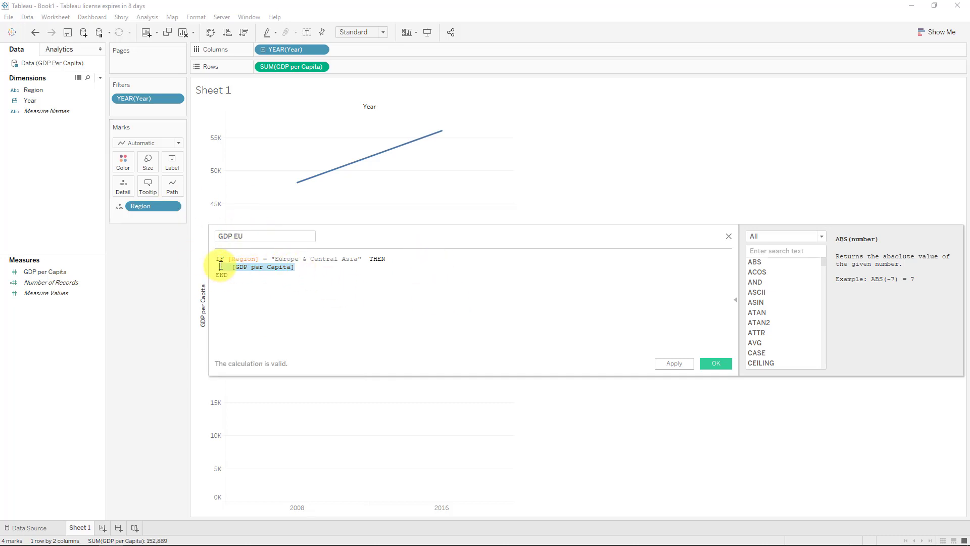
{"action": "left_click", "coordinate": [326, 259]}
{"action": "left_click_drag", "start_coordinate": [250, 260], "coordinate": [325, 262]}
{"action": "key", "text": "ctrl+a"}
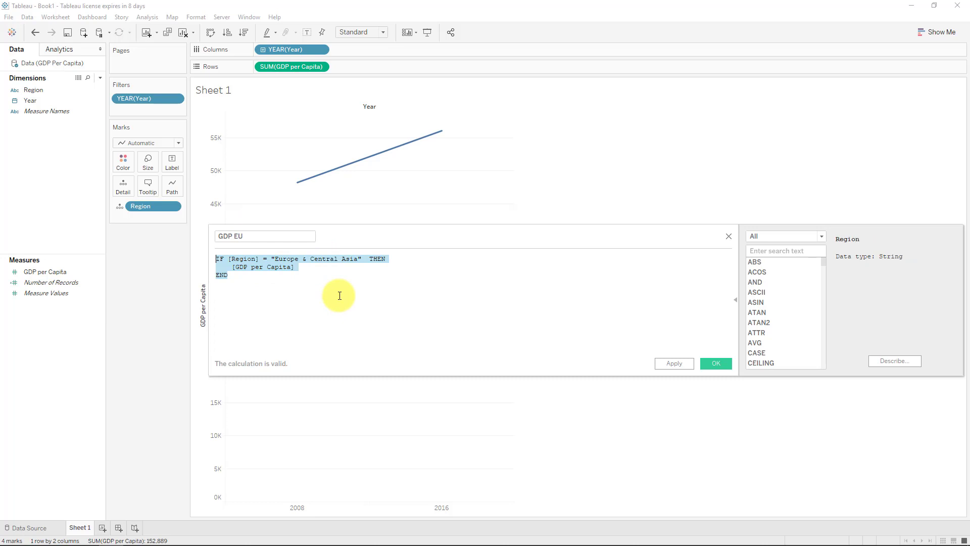
{"action": "left_click", "coordinate": [674, 363]}
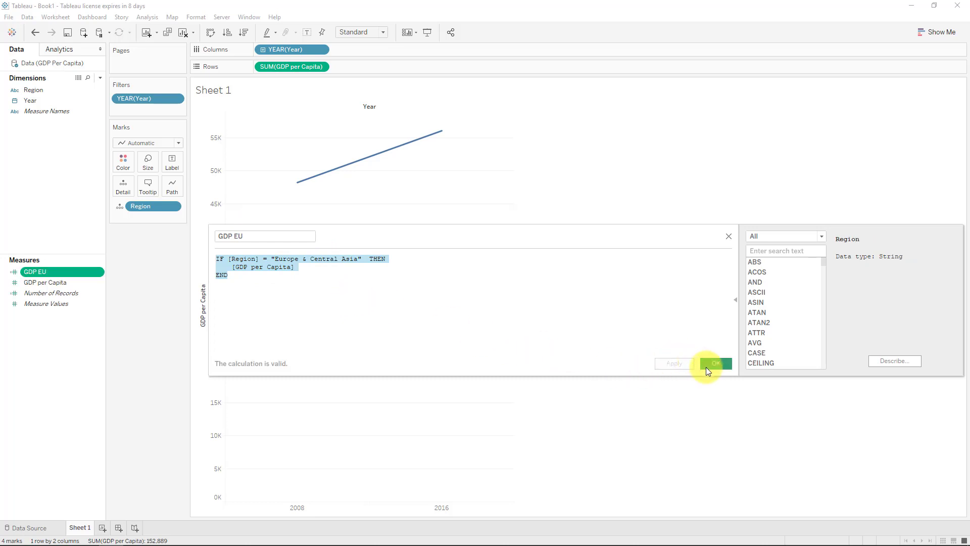
{"action": "left_click", "coordinate": [716, 363]}
Duplicate the GDP EU field and rename the copy GDP NA.
{"action": "right_click", "coordinate": [50, 273]}
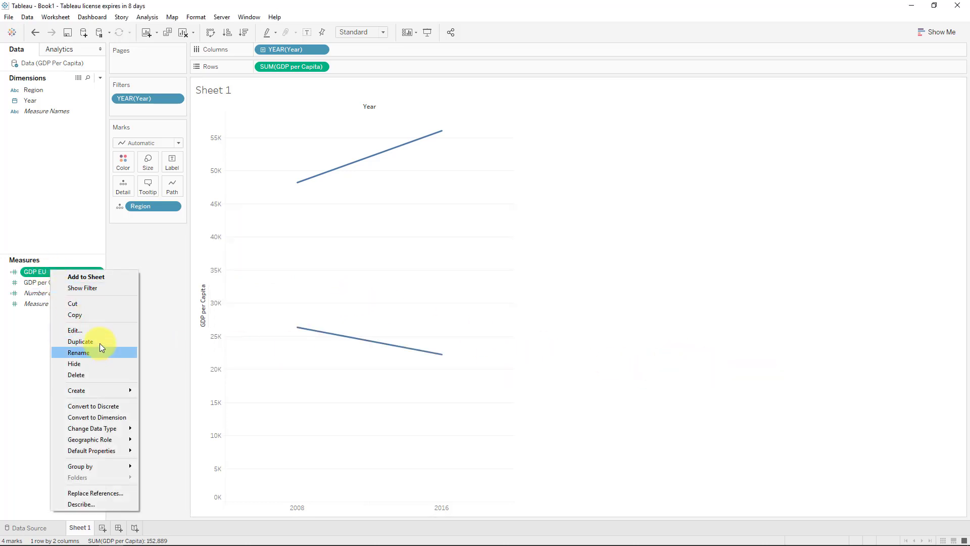
{"action": "left_click", "coordinate": [99, 338]}
{"action": "left_click", "coordinate": [44, 283]}
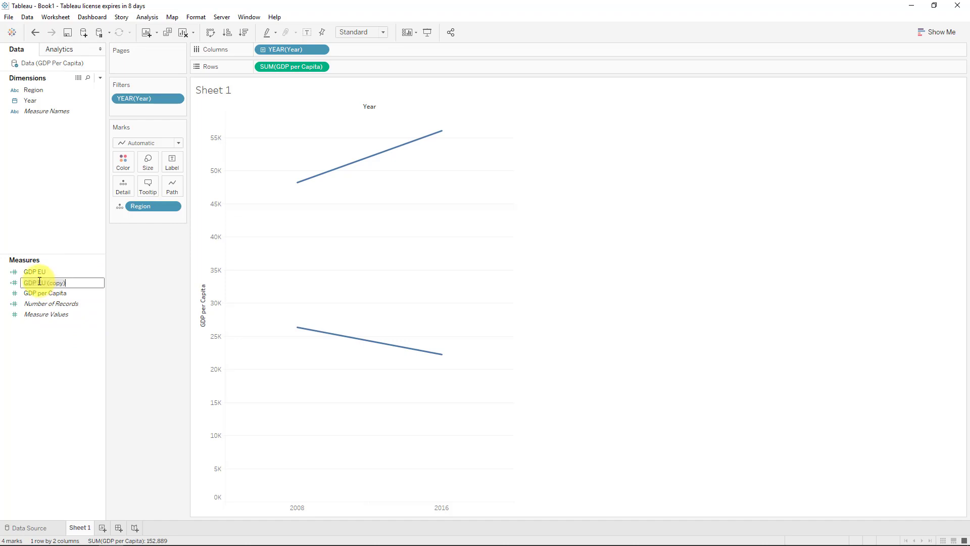
{"action": "type", "text": "GDP NA"}
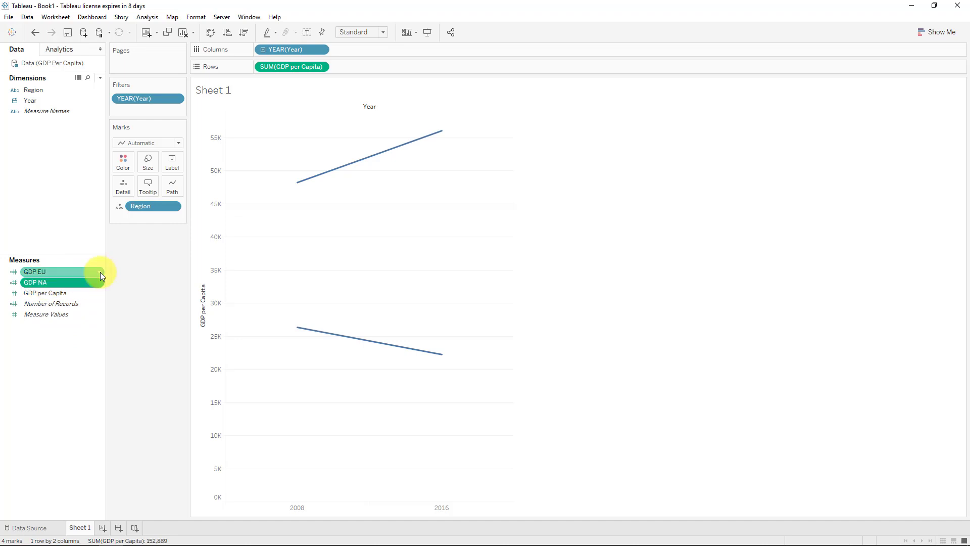
Edit GDP NA's formula to test for "North America" instead of Europe & Central Asia.
{"action": "left_click", "coordinate": [79, 281]}
{"action": "right_click", "coordinate": [80, 281]}
{"action": "left_click", "coordinate": [144, 338]}
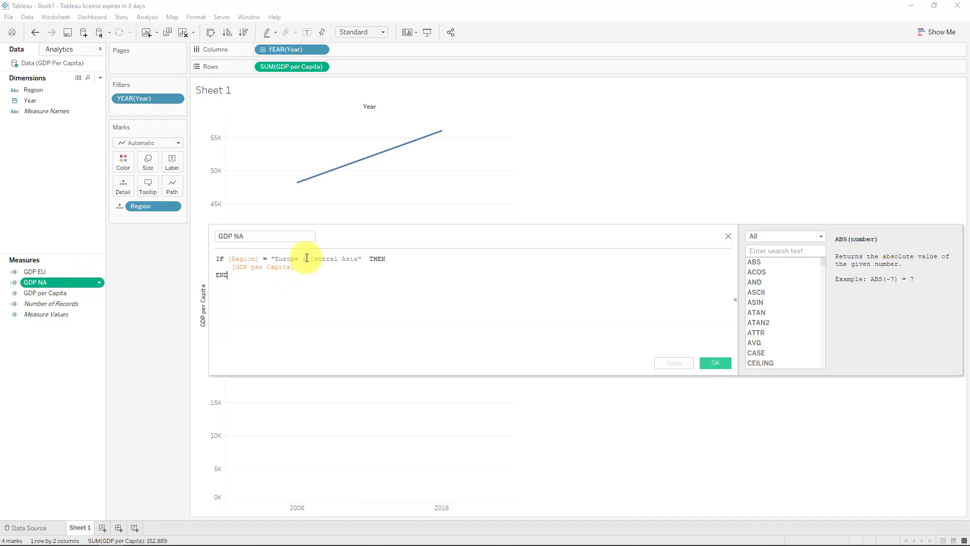
{"action": "left_click_drag", "start_coordinate": [274, 259], "coordinate": [359, 259]}
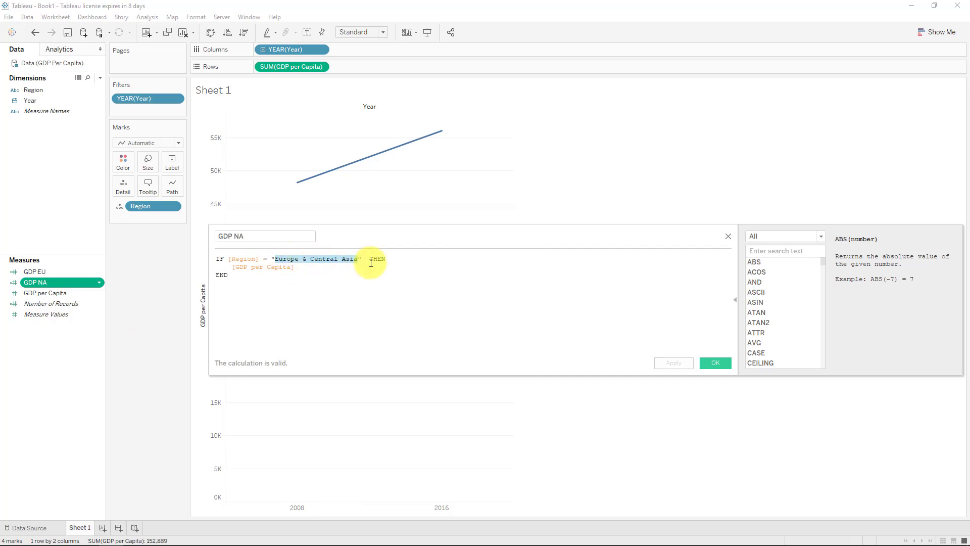
{"action": "key", "text": "BackSpace"}
{"action": "type", "text": "N"}
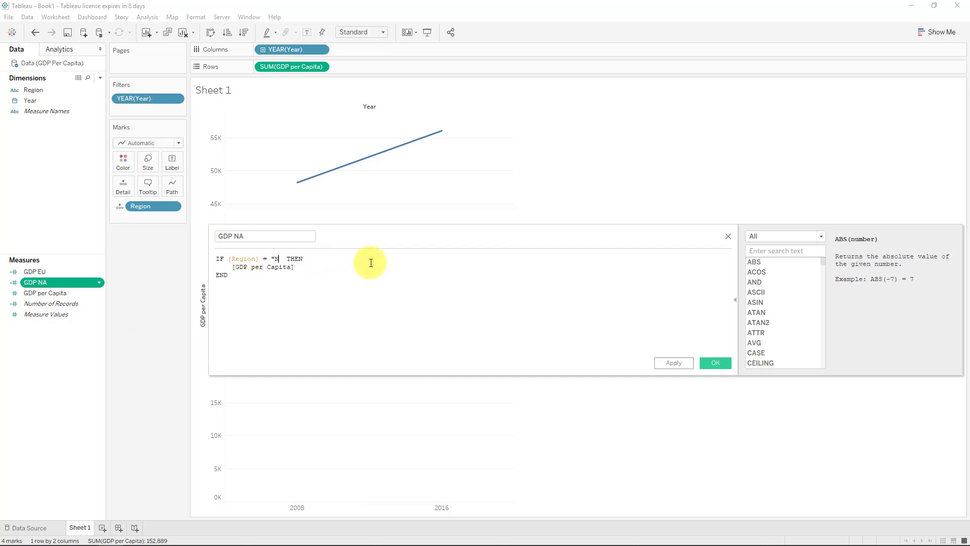
{"action": "type", "text": "orth America\""}
{"action": "left_click", "coordinate": [674, 363]}
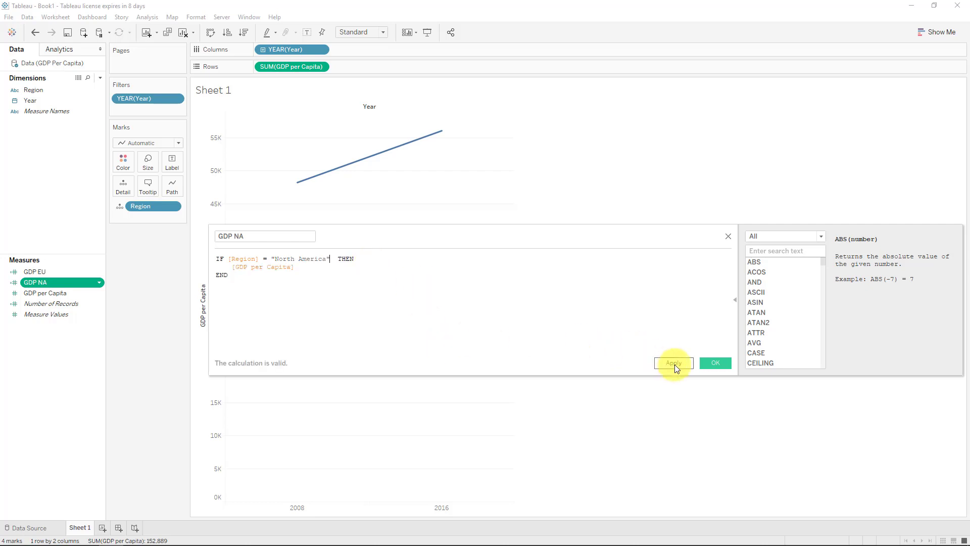
{"action": "left_click", "coordinate": [700, 363]}
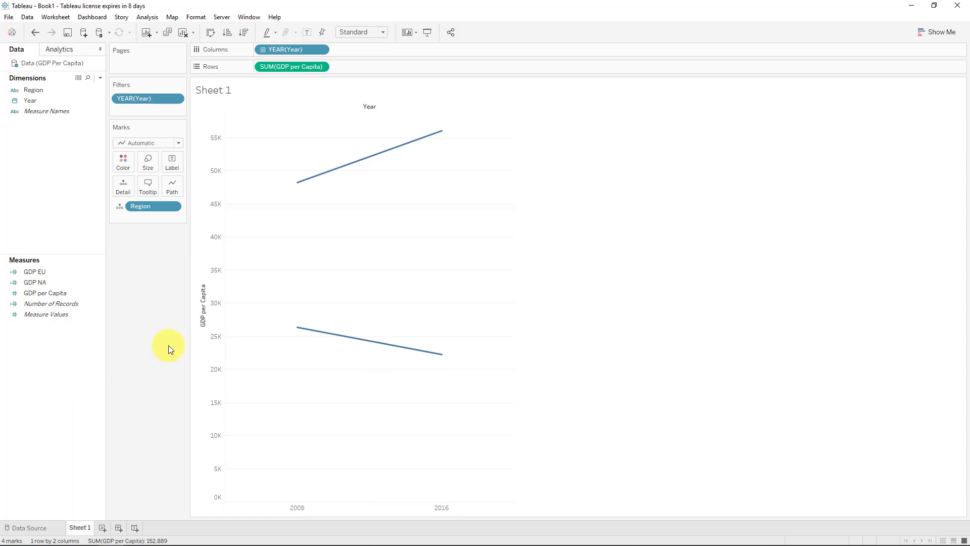
Add GDP EU to Rows, drop GDP NA onto its axis as Measure Values, and move the legend.
{"action": "left_click_drag", "start_coordinate": [56, 274], "coordinate": [371, 65]}
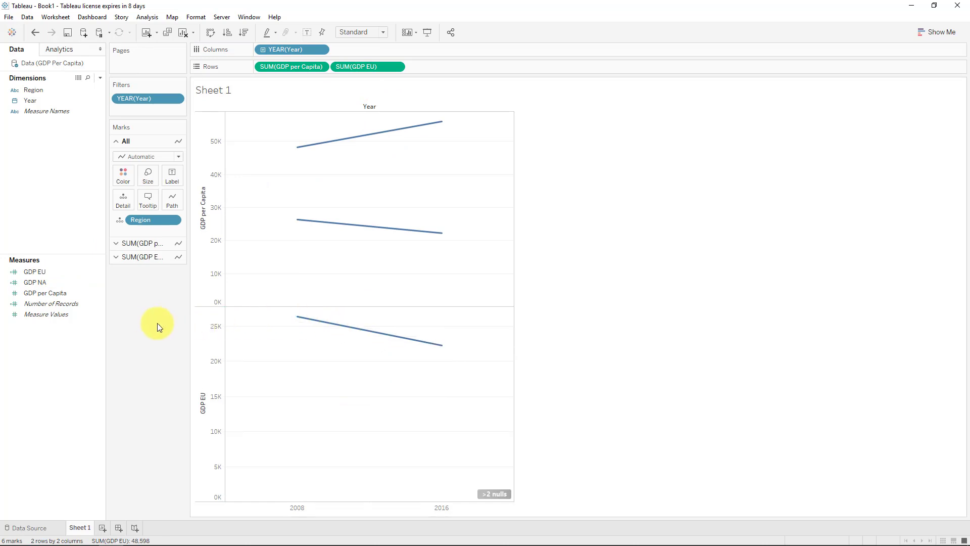
{"action": "left_click", "coordinate": [41, 282]}
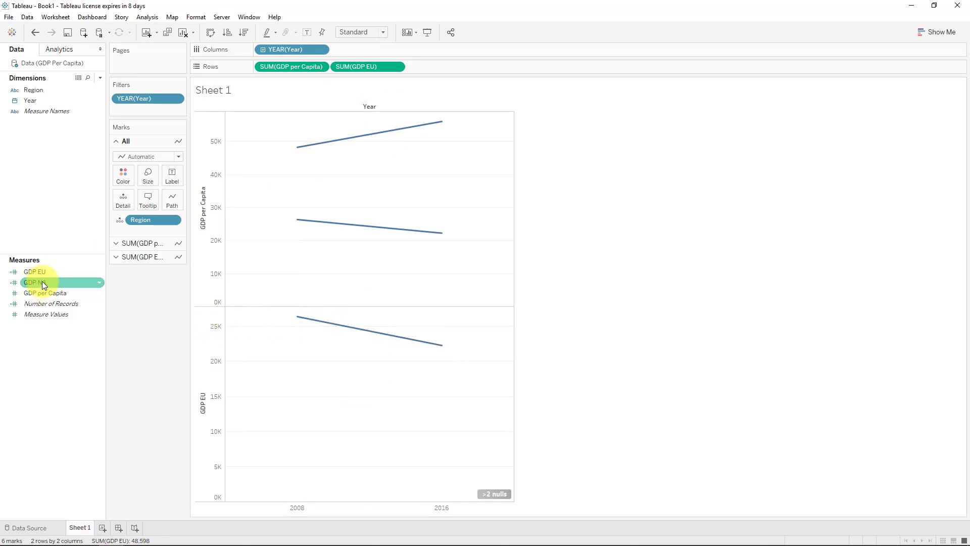
{"action": "left_click_drag", "start_coordinate": [41, 280], "coordinate": [208, 355]}
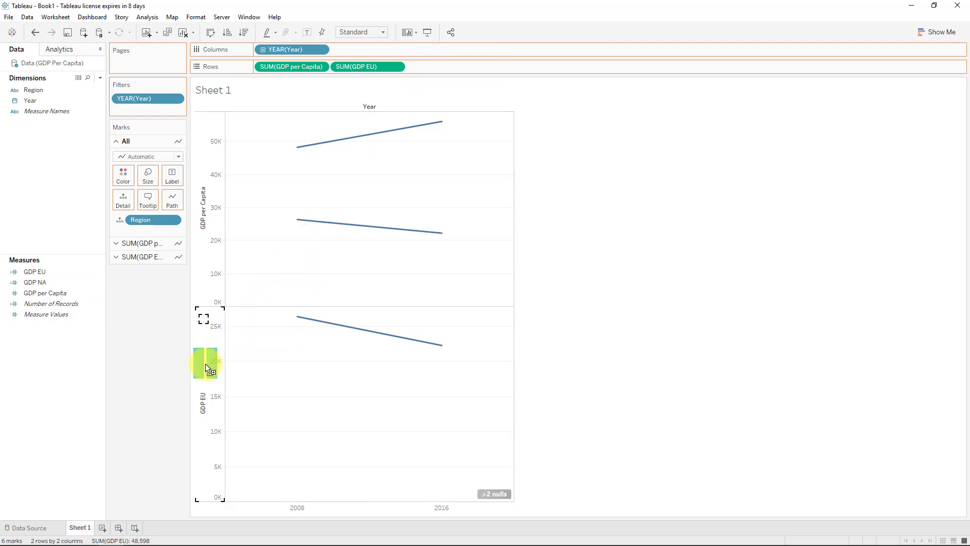
{"action": "left_click_drag", "start_coordinate": [203, 363], "coordinate": [204, 362]}
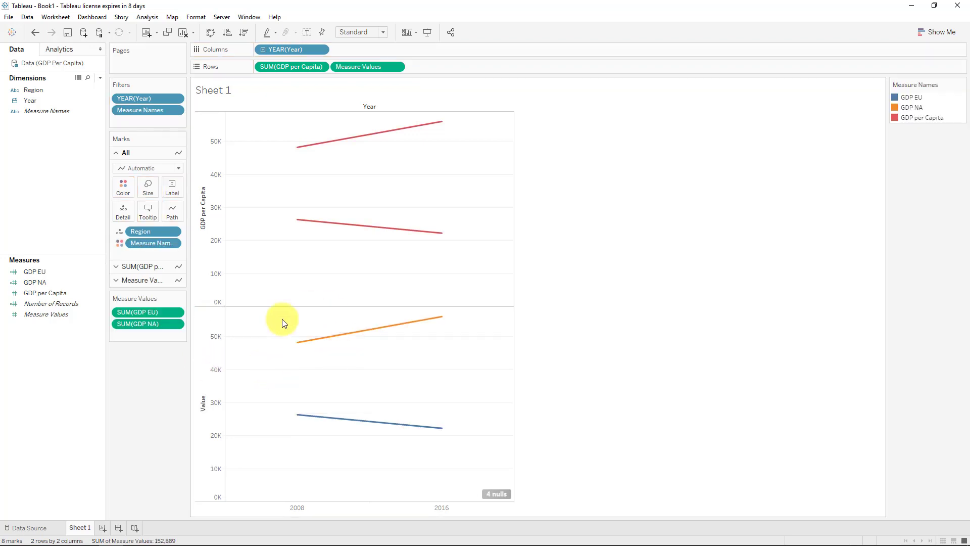
{"action": "left_click_drag", "start_coordinate": [891, 91], "coordinate": [147, 373]}
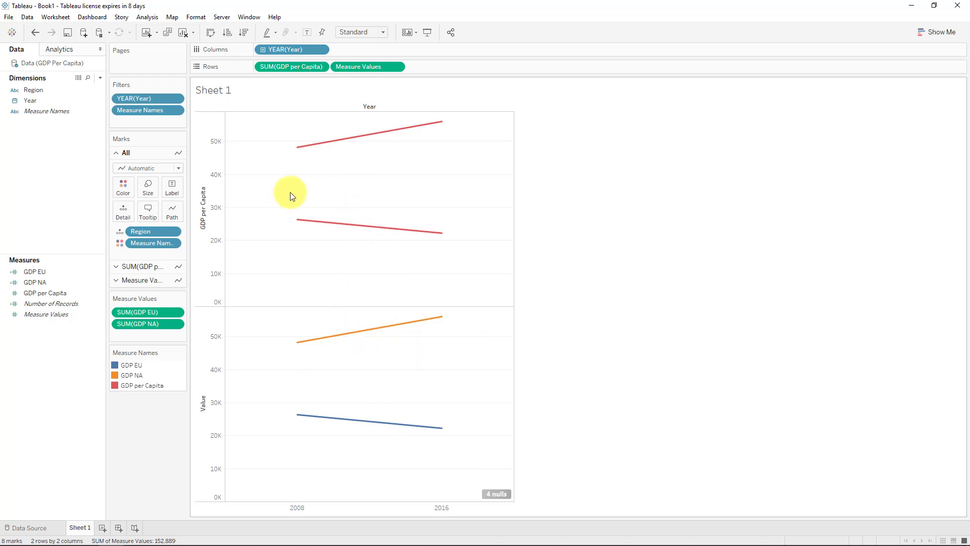
Make Measure Values a dual axis and synchronize the right-hand Value axis.
{"action": "left_click", "coordinate": [396, 66]}
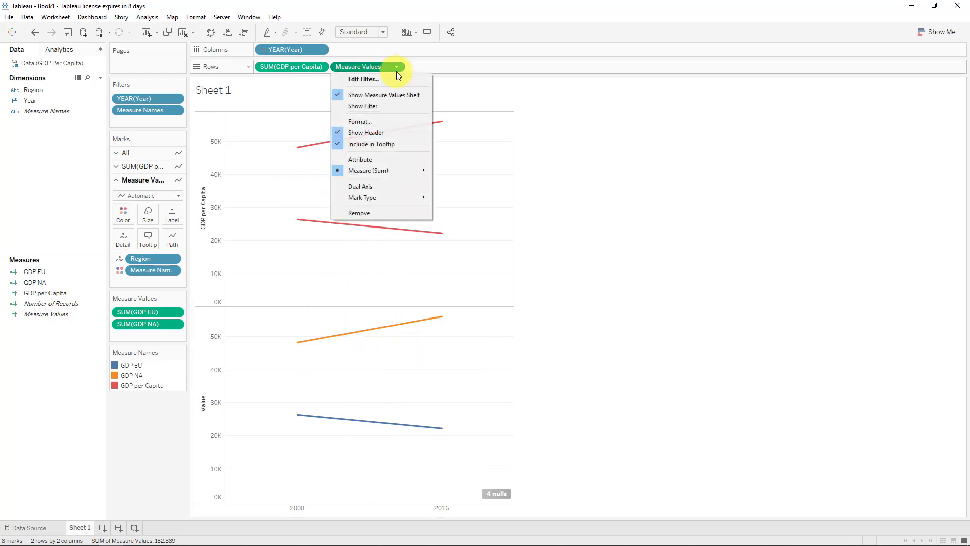
{"action": "left_click", "coordinate": [404, 186]}
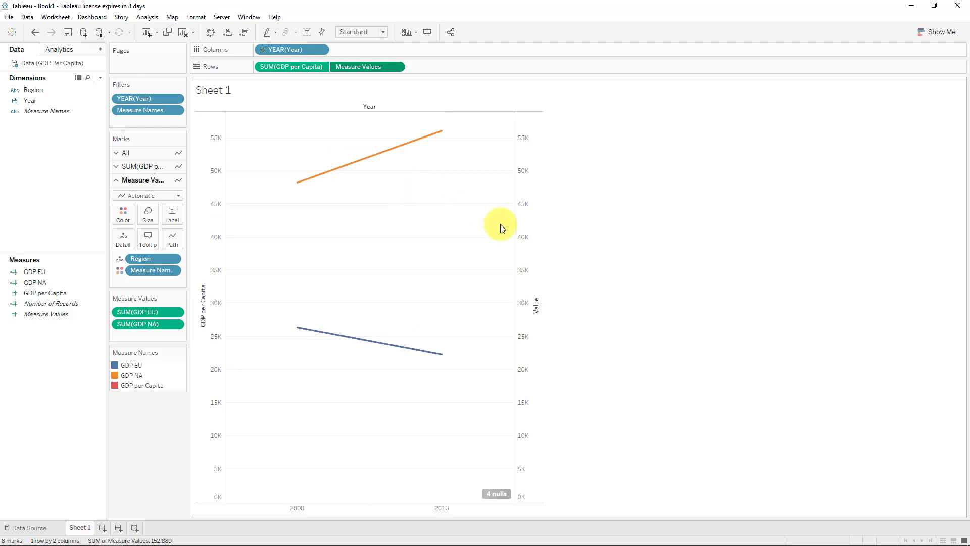
{"action": "right_click", "coordinate": [526, 244]}
{"action": "left_click", "coordinate": [596, 306]}
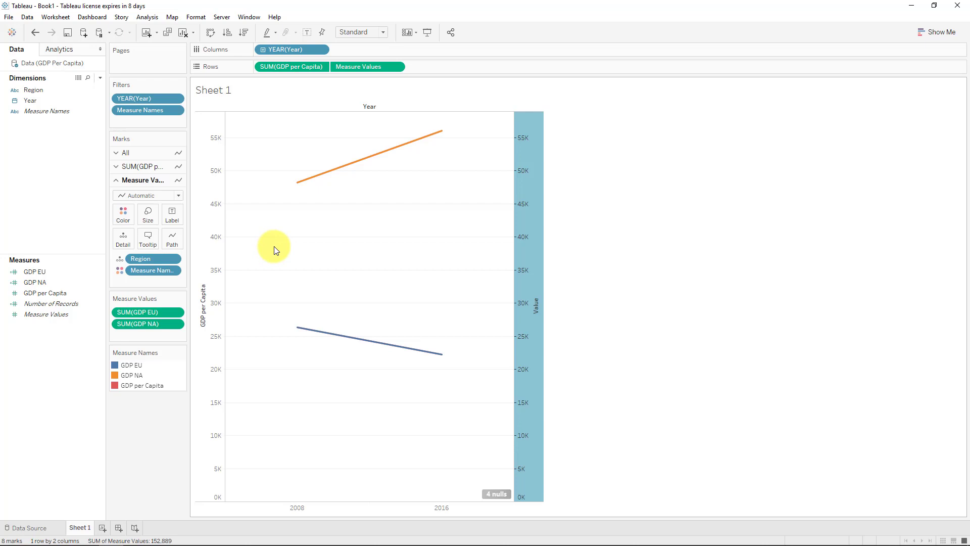
Switch Measure Values marks to Area, remove Region from Marks, and order GDP NA before GDP EU.
{"action": "left_click", "coordinate": [150, 195]}
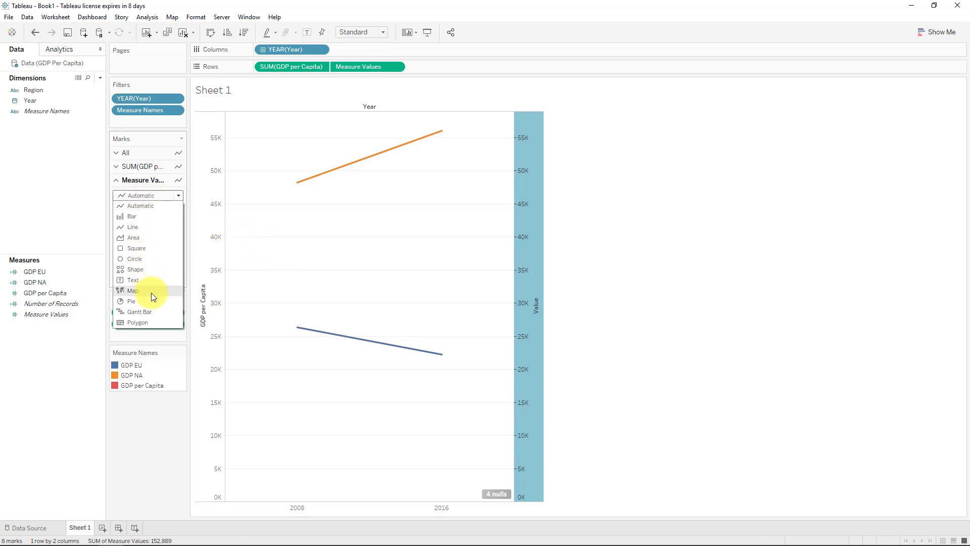
{"action": "left_click", "coordinate": [148, 237]}
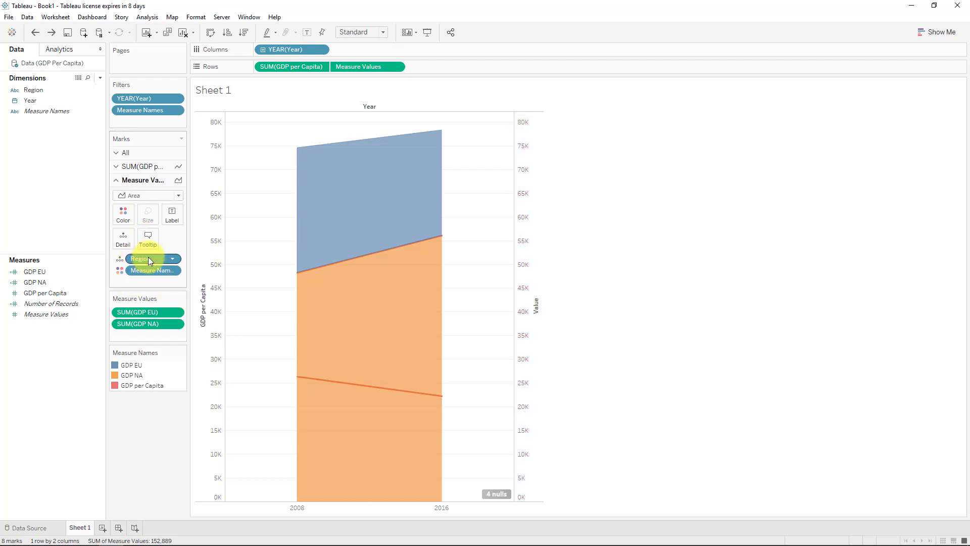
{"action": "left_click_drag", "start_coordinate": [147, 259], "coordinate": [151, 429]}
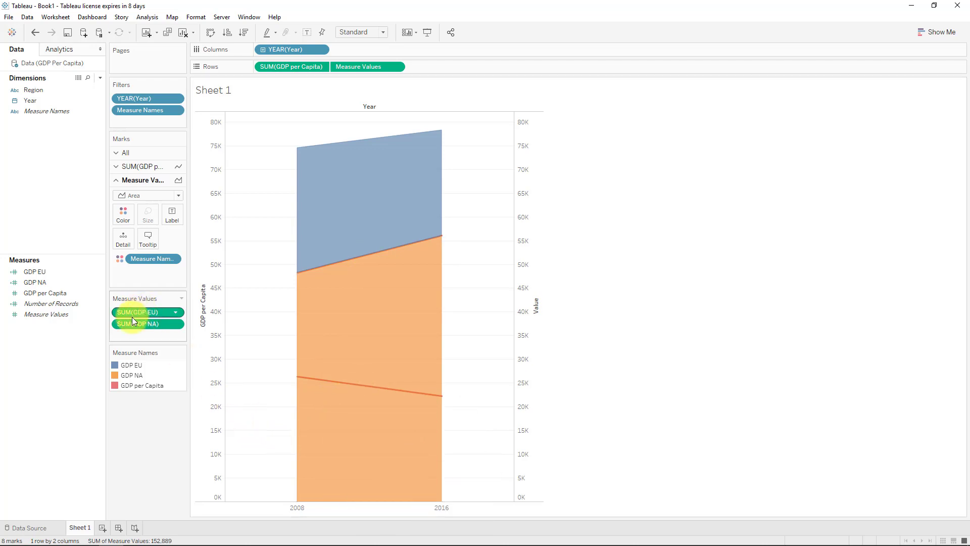
{"action": "left_click_drag", "start_coordinate": [132, 324], "coordinate": [135, 305]}
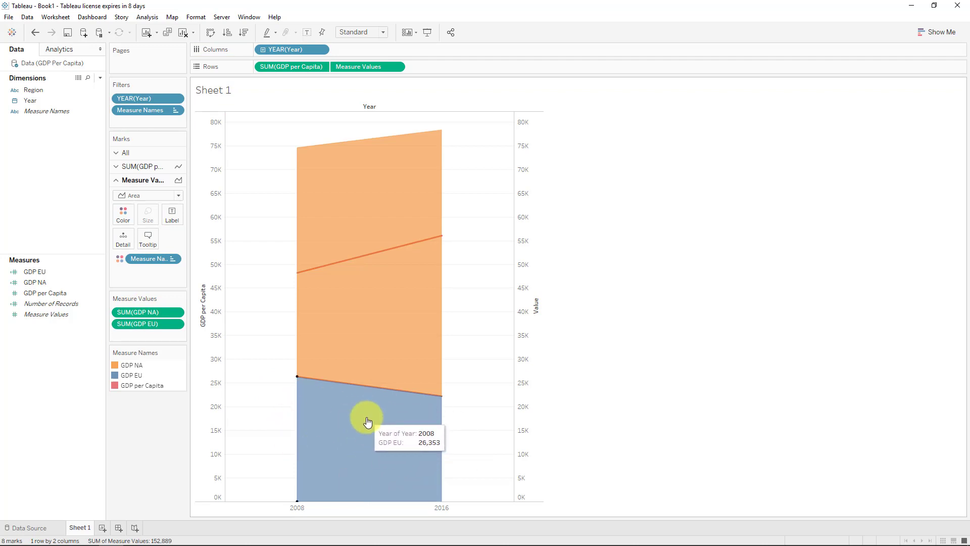
Recolour the GDP EU area white in Edit Colors and apply the change.
{"action": "left_click", "coordinate": [122, 215]}
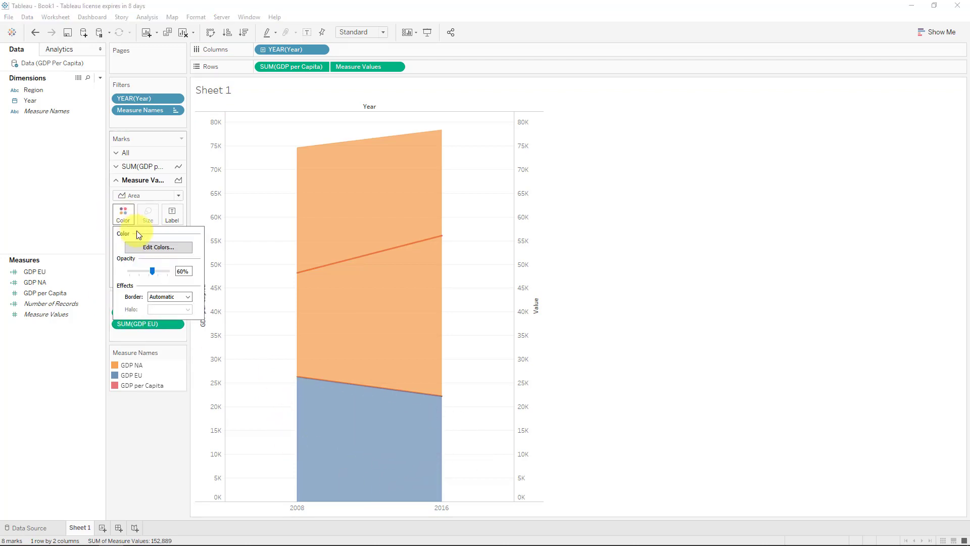
{"action": "left_click", "coordinate": [118, 377]}
{"action": "left_click", "coordinate": [115, 378]}
{"action": "double_click", "coordinate": [115, 375]}
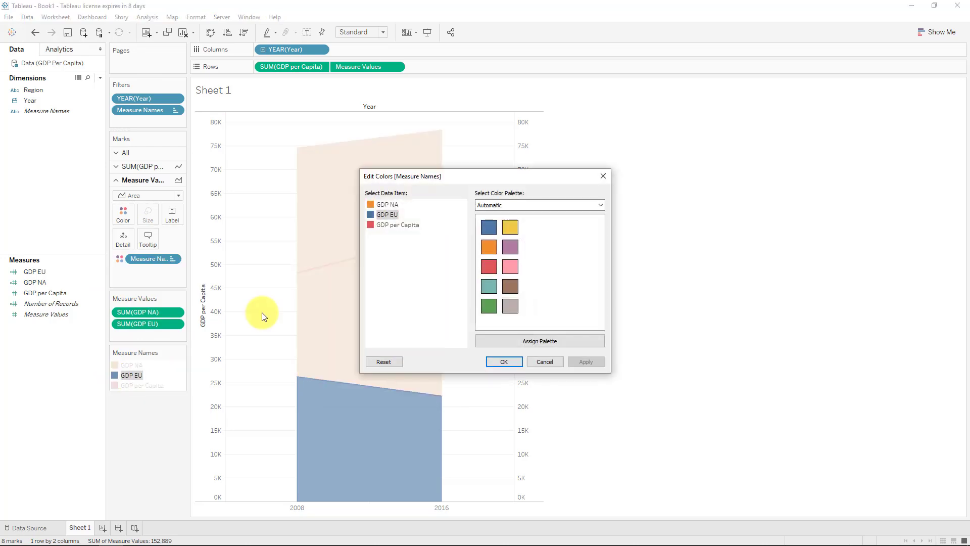
{"action": "double_click", "coordinate": [369, 215]}
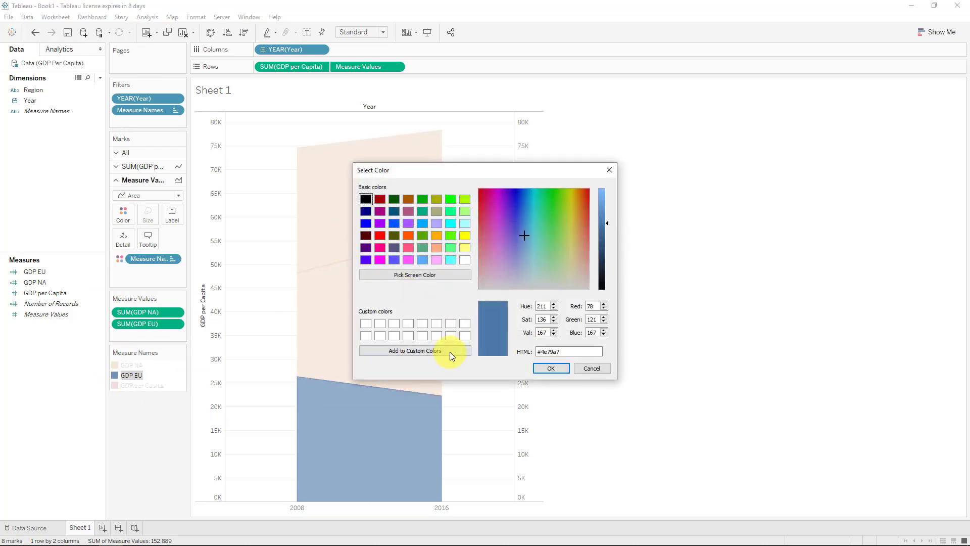
{"action": "left_click", "coordinate": [464, 259]}
{"action": "left_click_drag", "start_coordinate": [516, 162], "coordinate": [802, 164]}
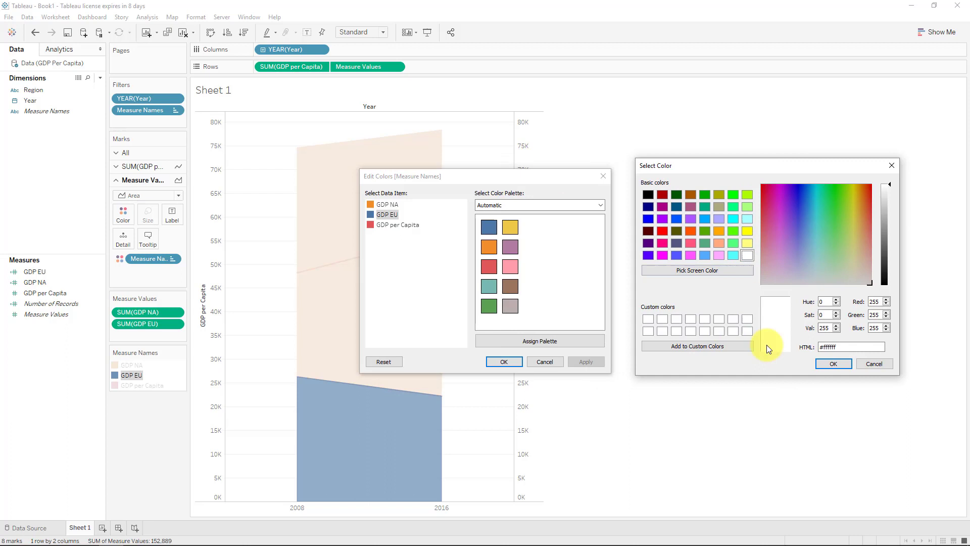
{"action": "left_click", "coordinate": [829, 364]}
{"action": "left_click", "coordinate": [586, 362]}
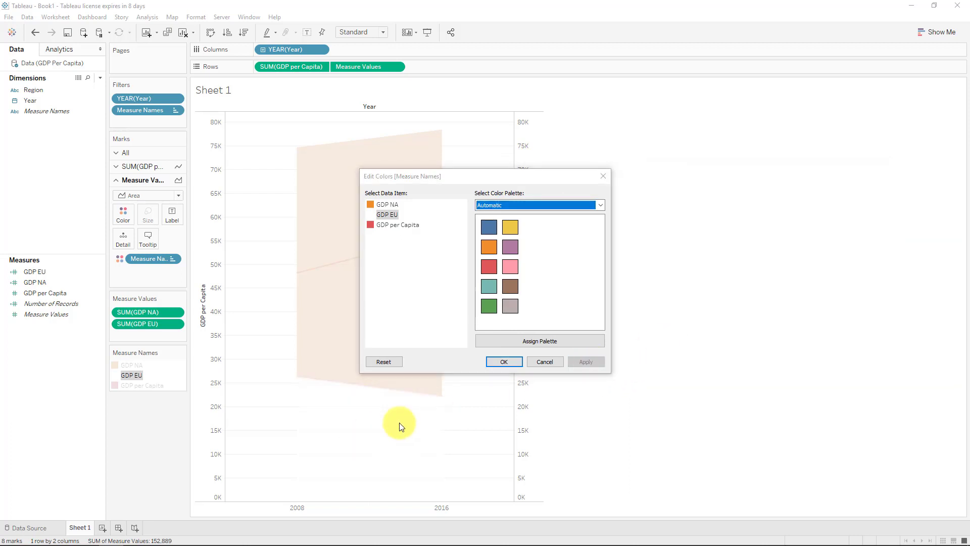
{"action": "left_click", "coordinate": [514, 360]}
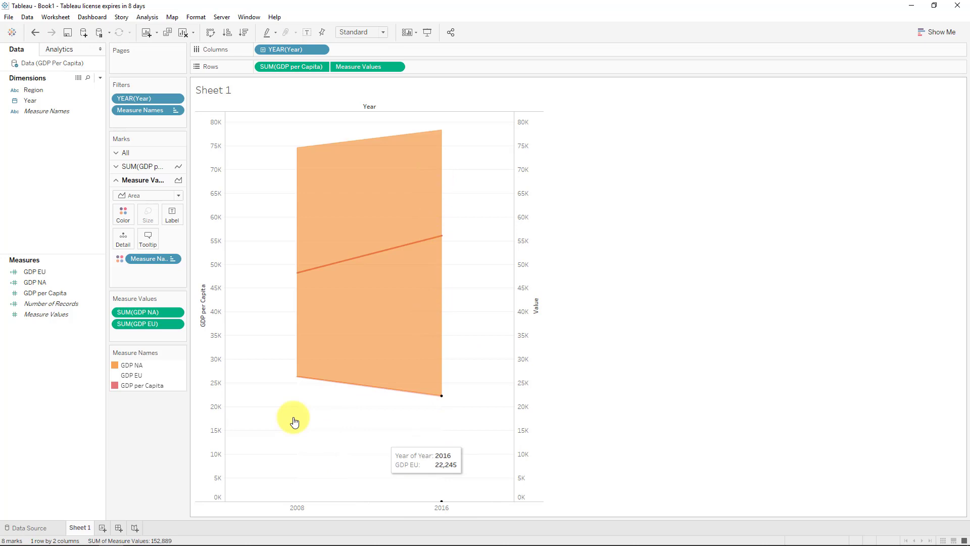
Change the GDP NA measure to SUM([GDP NA])-sum([GDP EU]) so the band fills only the gap.
{"action": "double_click", "coordinate": [161, 312]}
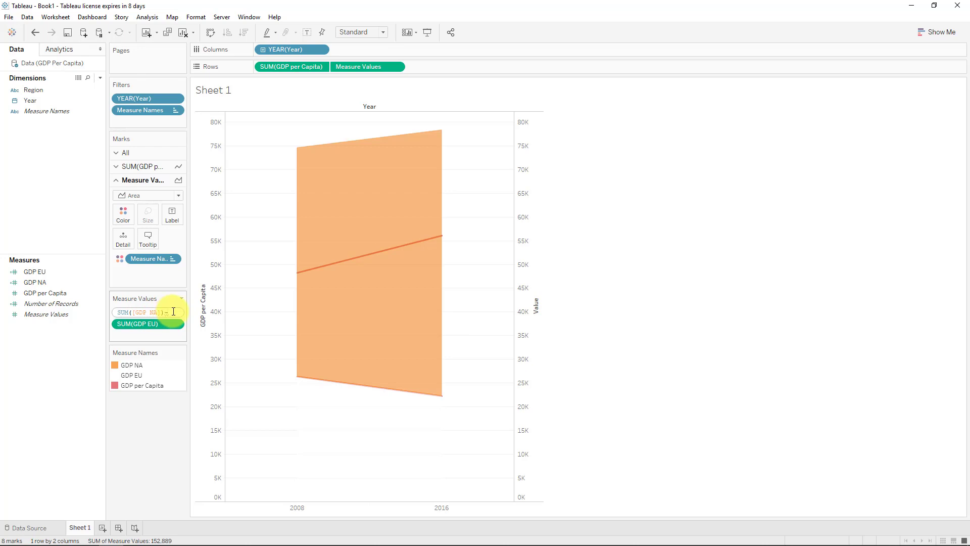
{"action": "type", "text": "-sum(GD"}
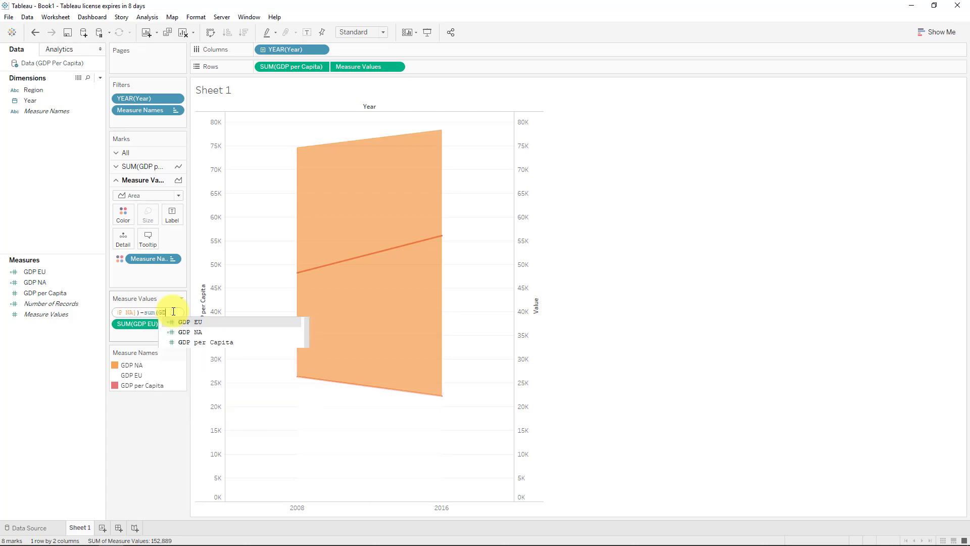
{"action": "left_click", "coordinate": [201, 322]}
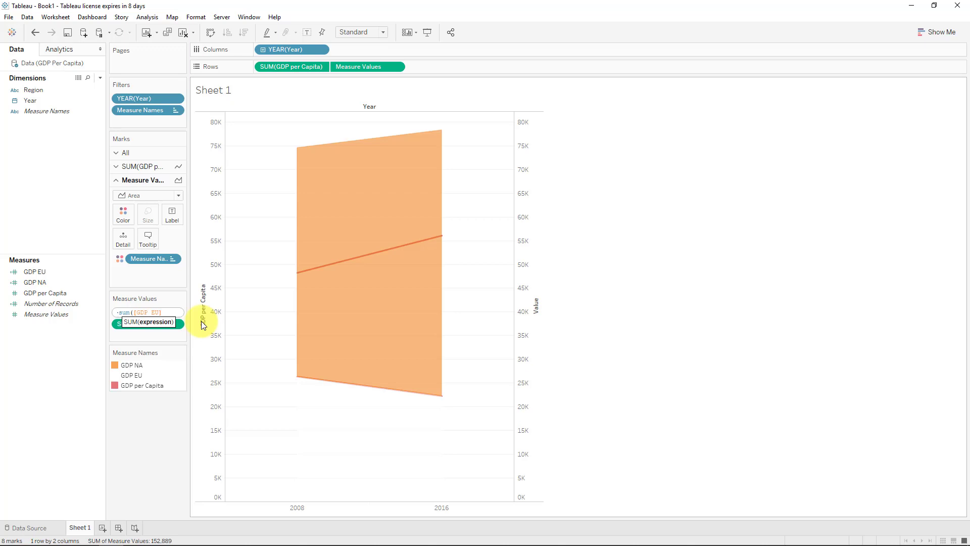
{"action": "type", "text": ")"}
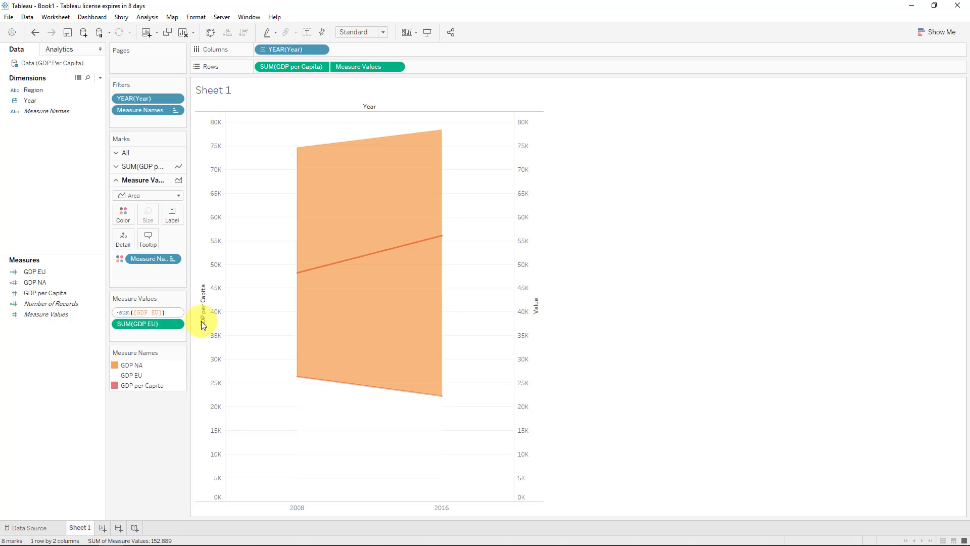
{"action": "key", "text": "Return"}
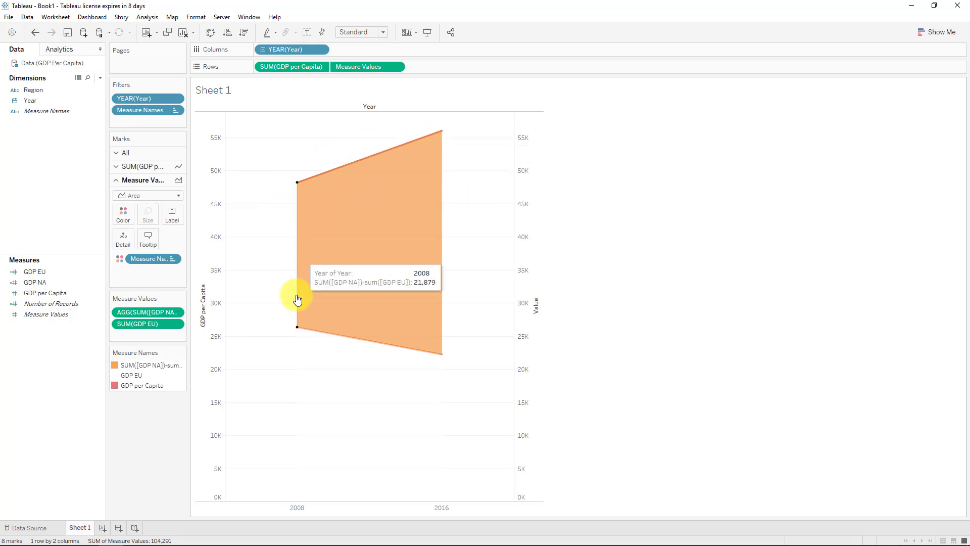
{"action": "mouse_move", "coordinate": [423, 220]}
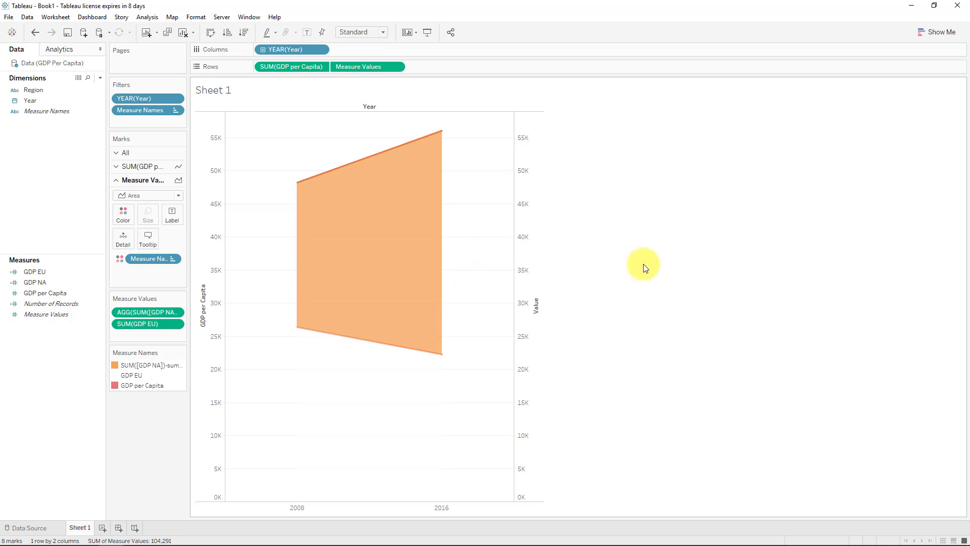
Hide the headers of the right Value axis and the left GDP per Capita axis.
{"action": "right_click", "coordinate": [530, 252]}
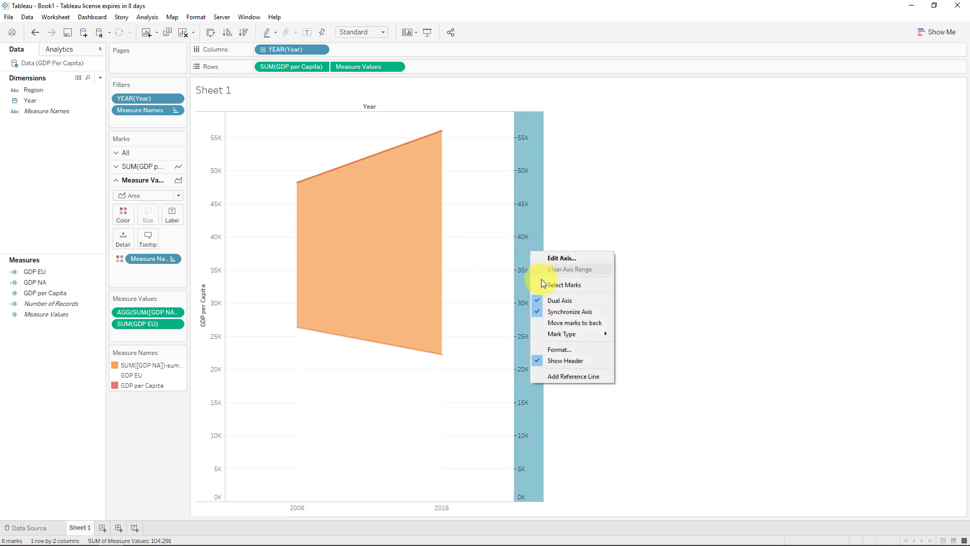
{"action": "left_click", "coordinate": [583, 361]}
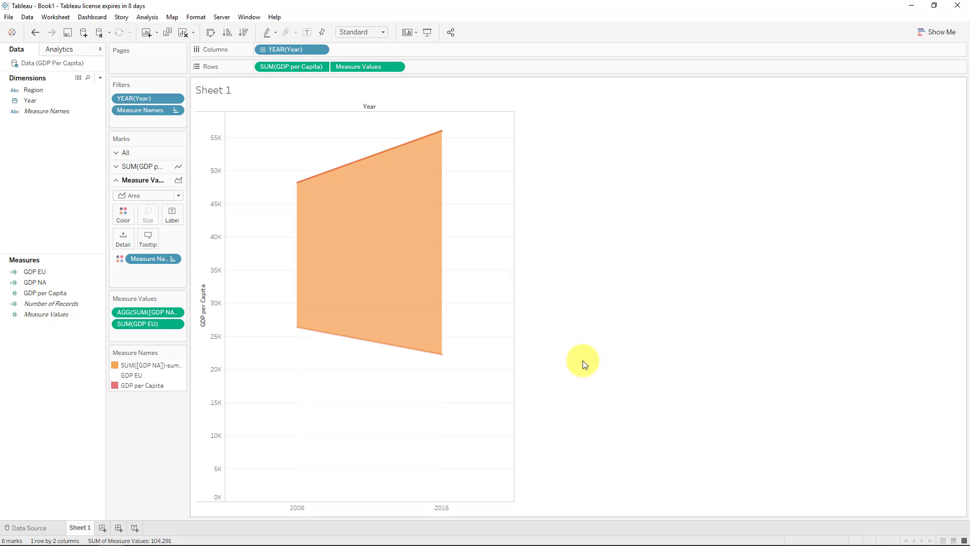
{"action": "right_click", "coordinate": [211, 264]}
{"action": "left_click", "coordinate": [263, 361]}
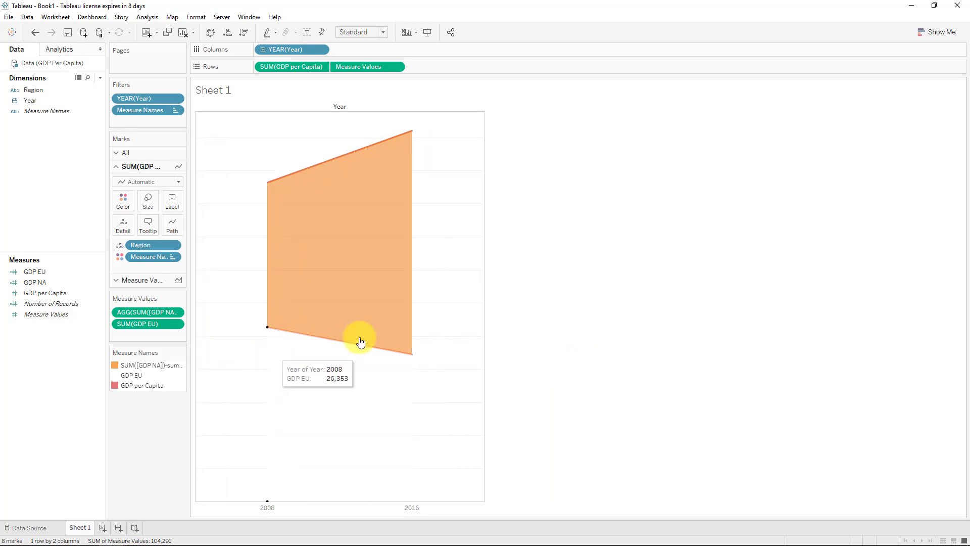
Bring up options on the 2008 year header and the sheet to find formatting settings.
{"action": "right_click", "coordinate": [299, 508]}
{"action": "left_click", "coordinate": [321, 441]}
{"action": "right_click", "coordinate": [426, 444]}
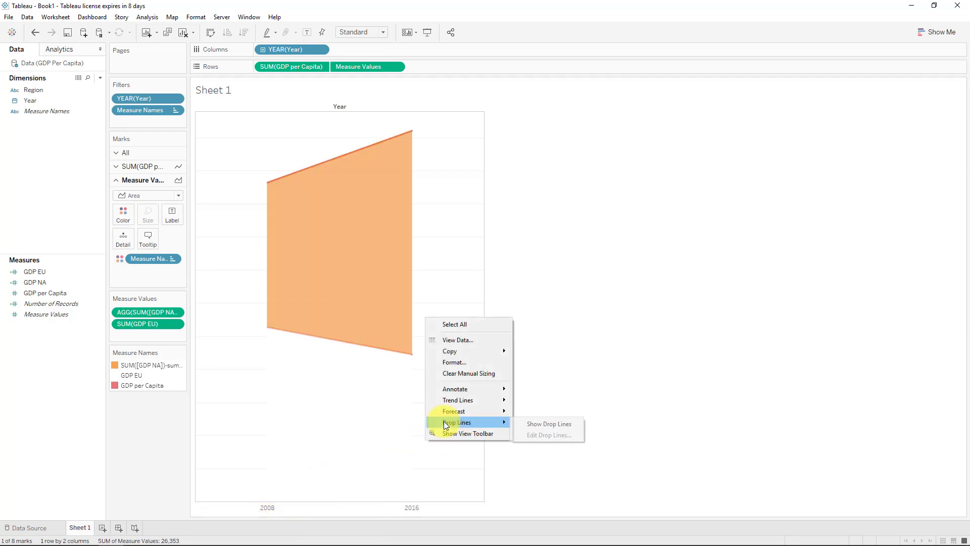
{"action": "right_click", "coordinate": [234, 402]}
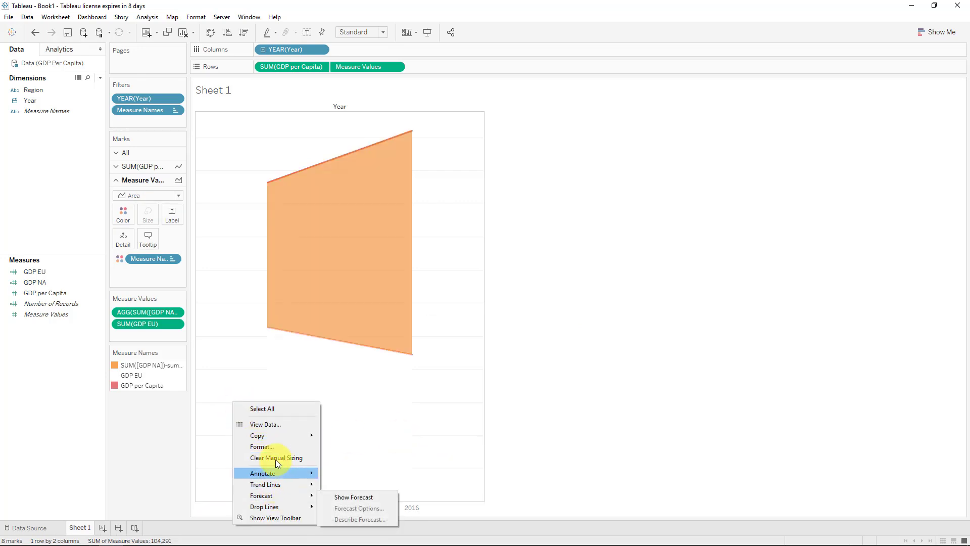
Set the sheet's Column Divider Pane border to None, removing the frame around the chart.
{"action": "left_click", "coordinate": [279, 447]}
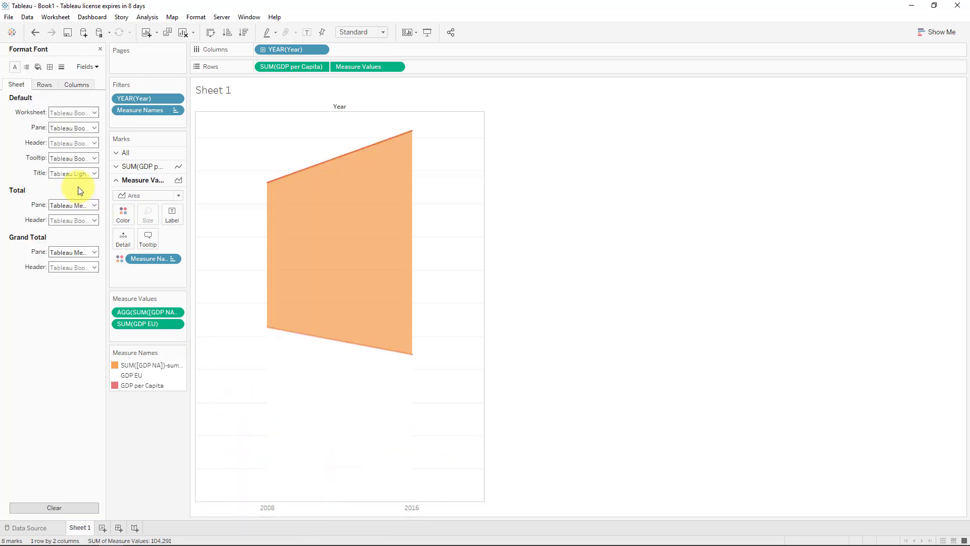
{"action": "left_click", "coordinate": [50, 67]}
{"action": "left_click", "coordinate": [62, 66]}
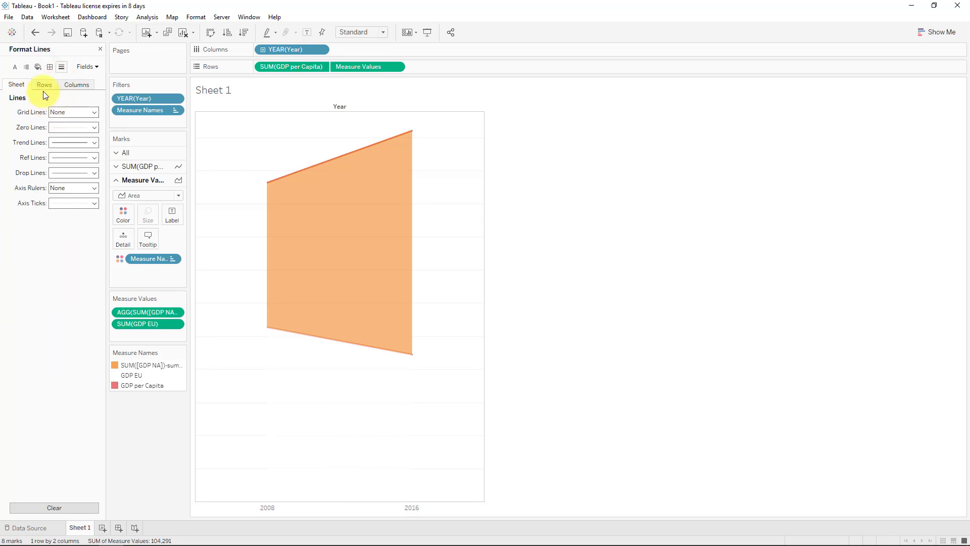
{"action": "left_click", "coordinate": [68, 113]}
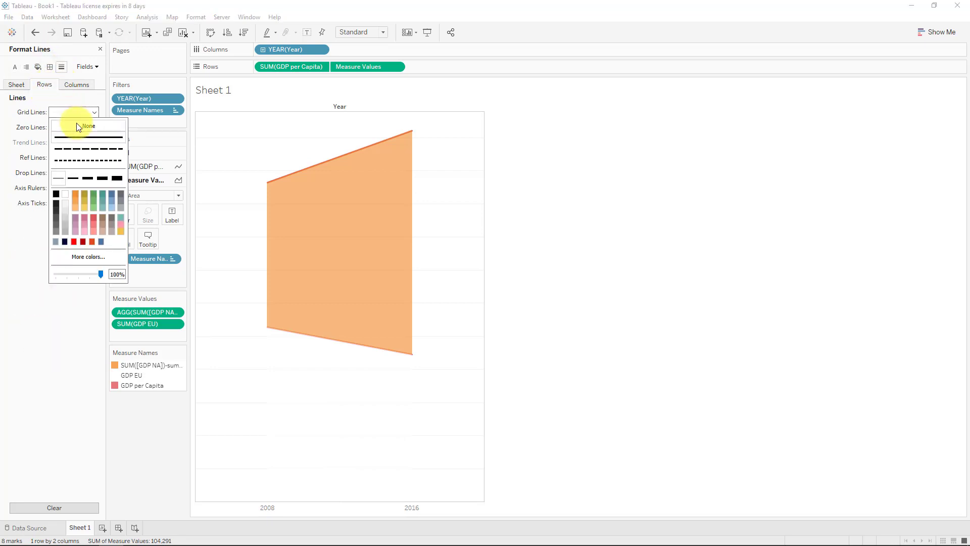
{"action": "left_click", "coordinate": [20, 75]}
{"action": "left_click", "coordinate": [49, 67]}
{"action": "left_click", "coordinate": [74, 332]}
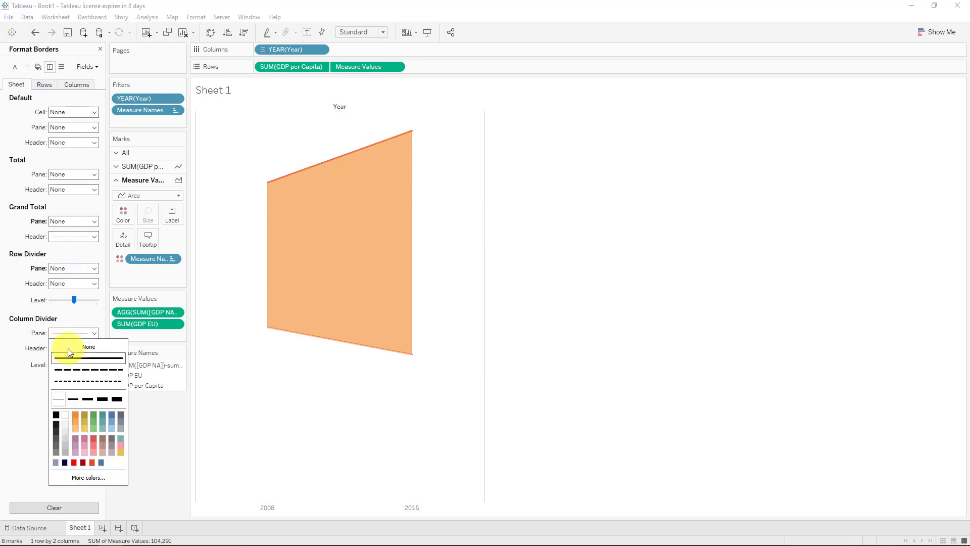
{"action": "left_click", "coordinate": [65, 347]}
{"action": "right_click", "coordinate": [266, 503]}
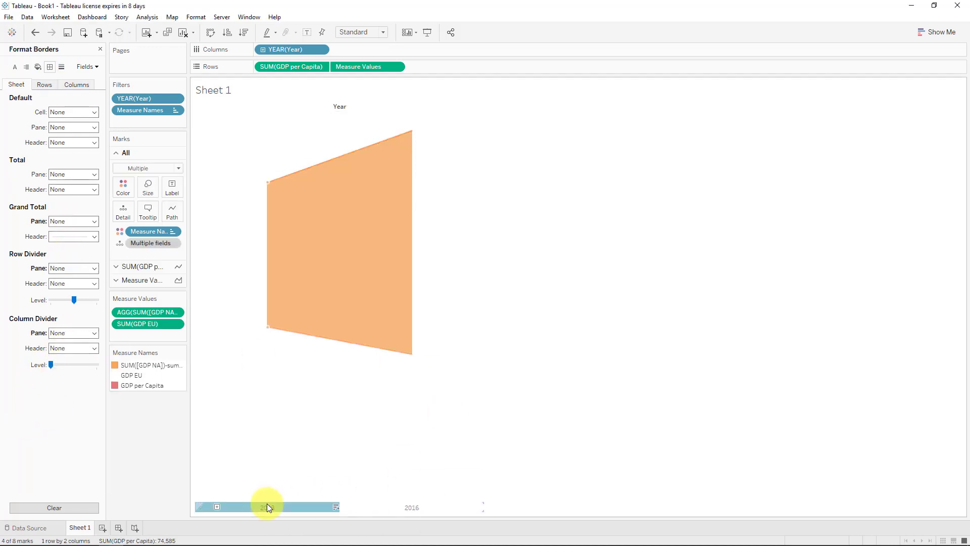
Make the 2008 and 2016 year headers bold at size 11 and hide the Year field label.
{"action": "left_click", "coordinate": [309, 462]}
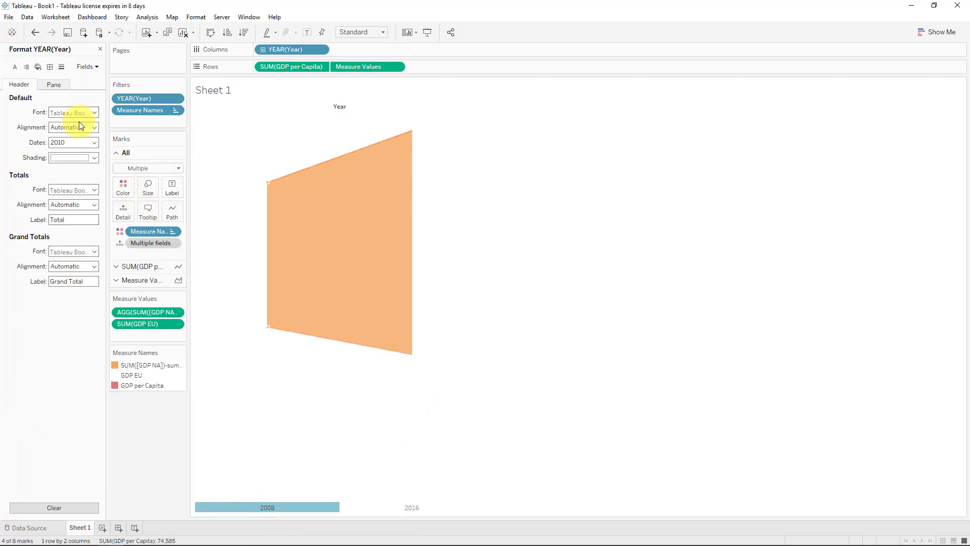
{"action": "left_click", "coordinate": [93, 113]}
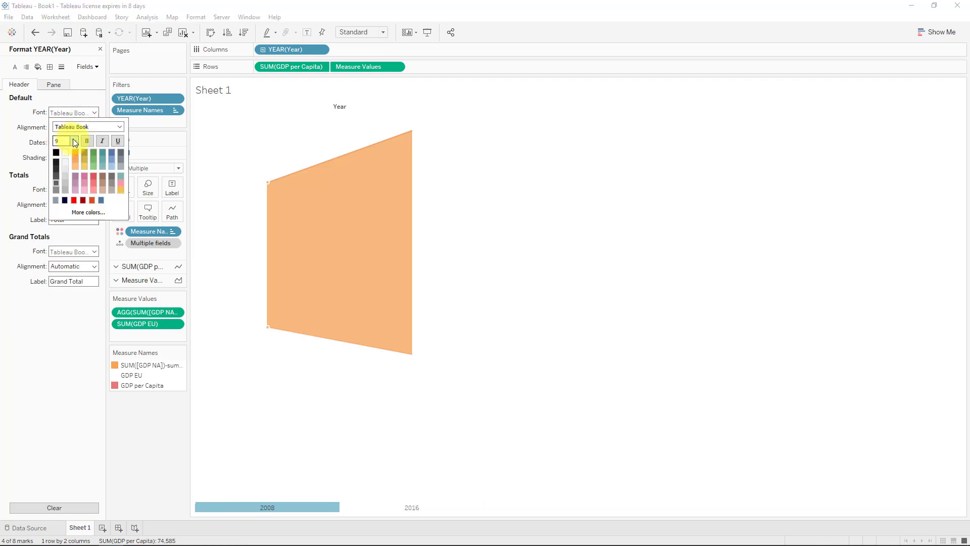
{"action": "left_click", "coordinate": [75, 142]}
{"action": "left_click", "coordinate": [70, 169]}
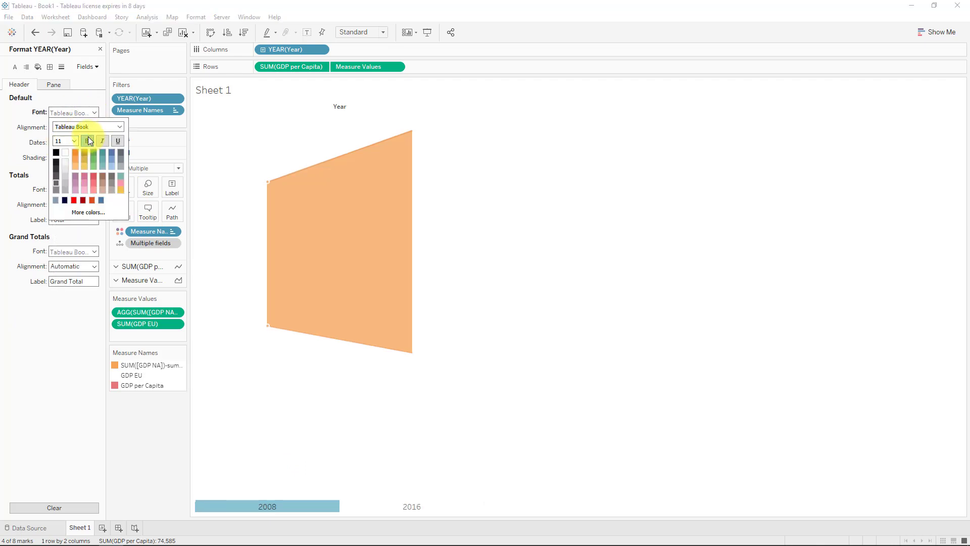
{"action": "left_click", "coordinate": [88, 141]}
{"action": "left_click", "coordinate": [502, 254]}
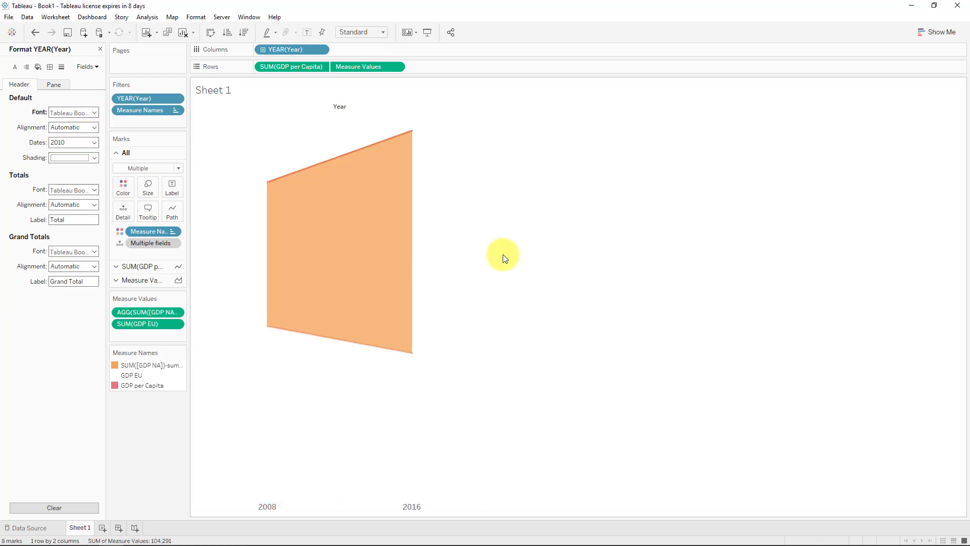
{"action": "right_click", "coordinate": [351, 108]}
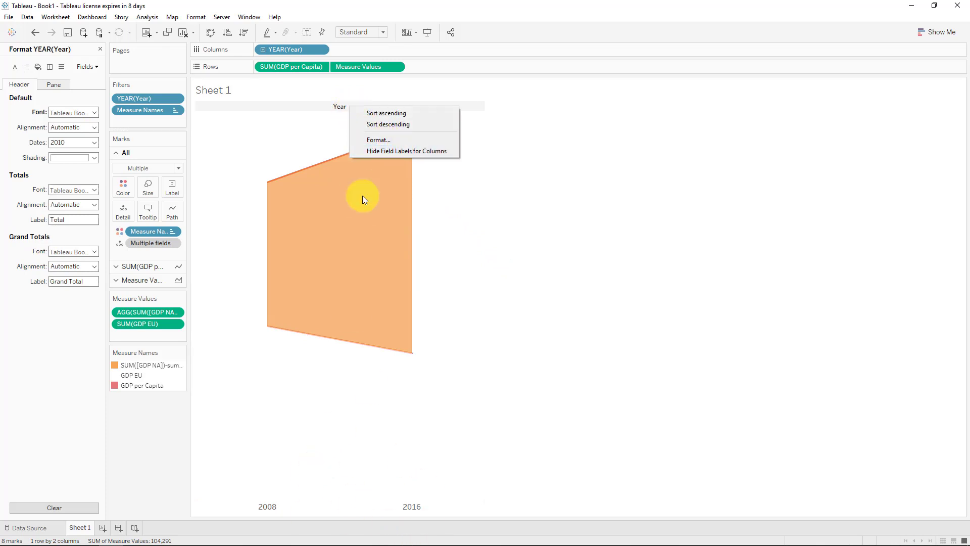
{"action": "left_click", "coordinate": [394, 150]}
Retitle the sheet 'GDP per Capita comparison' and make the title bold.
{"action": "right_click", "coordinate": [213, 90]}
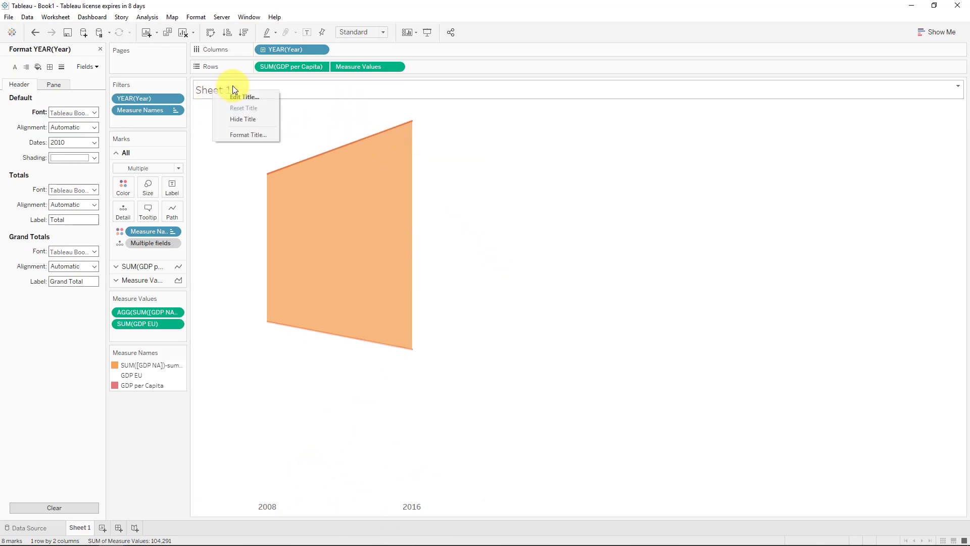
{"action": "left_click", "coordinate": [241, 96]}
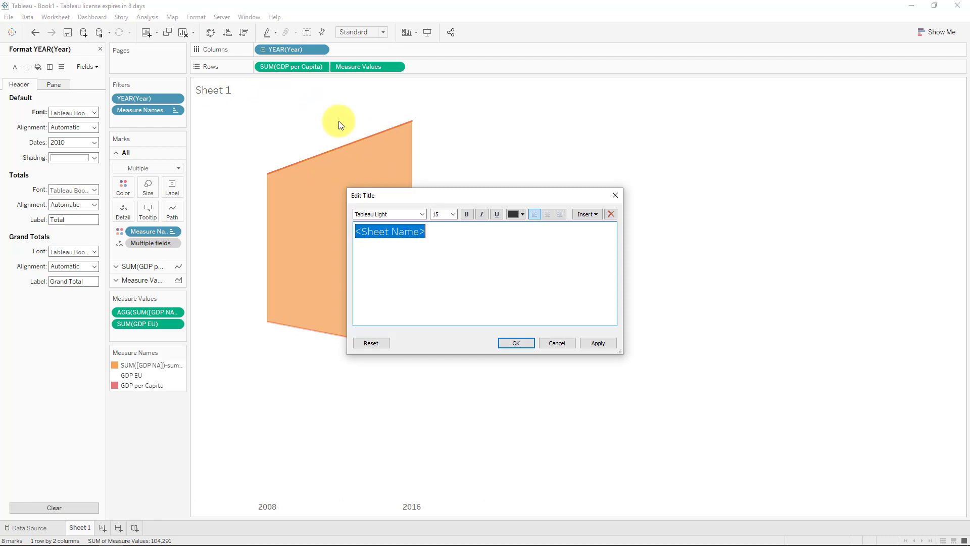
{"action": "type", "text": "GDP"}
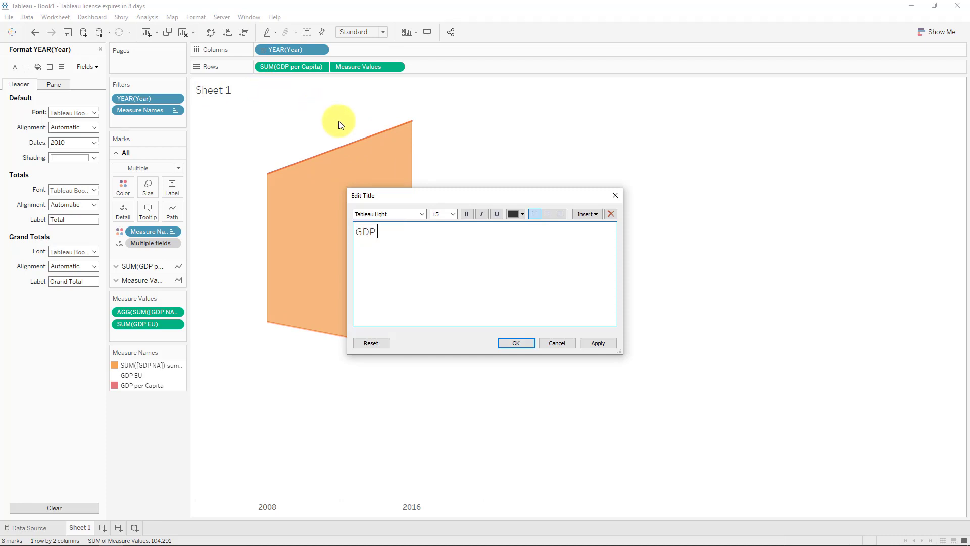
{"action": "type", "text": " per Capita comparison"}
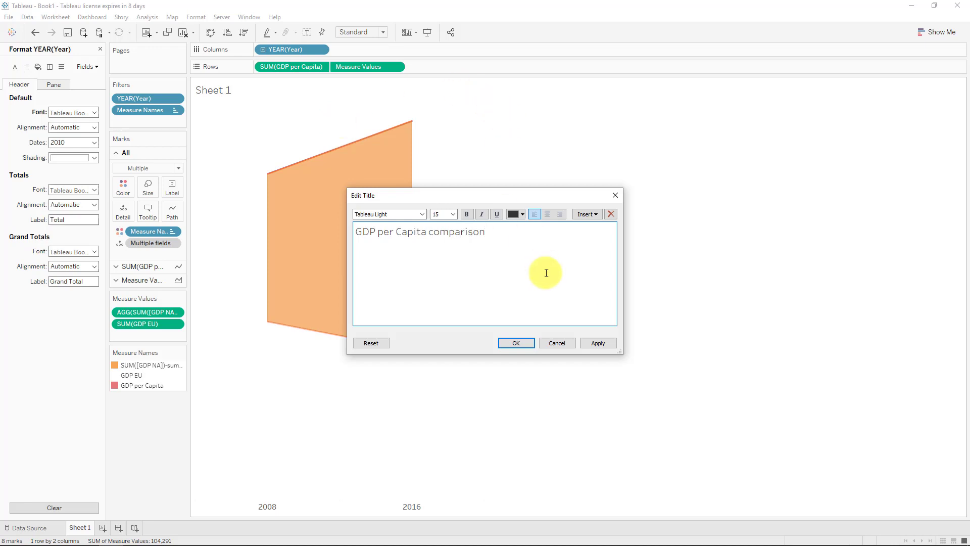
{"action": "left_click", "coordinate": [523, 343]}
{"action": "double_click", "coordinate": [271, 96]}
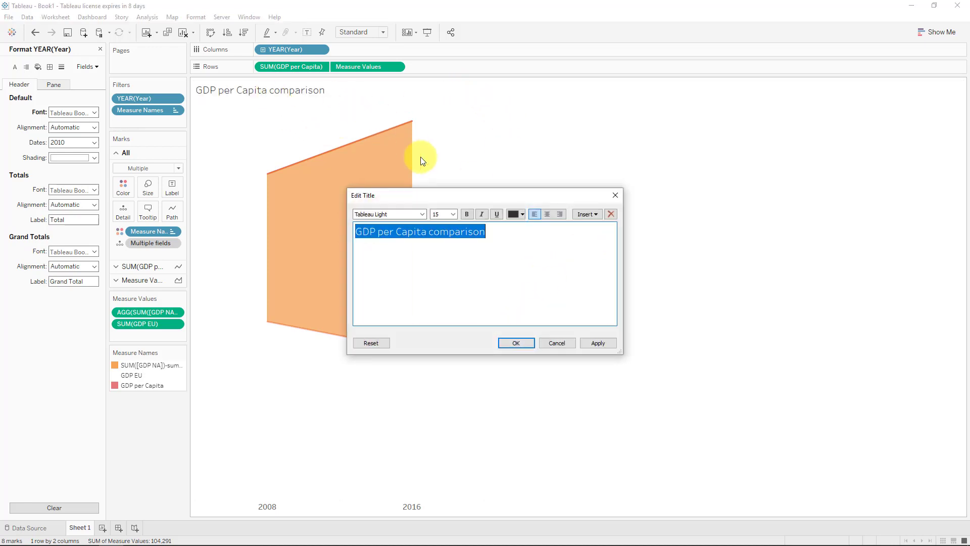
{"action": "left_click", "coordinate": [515, 344]}
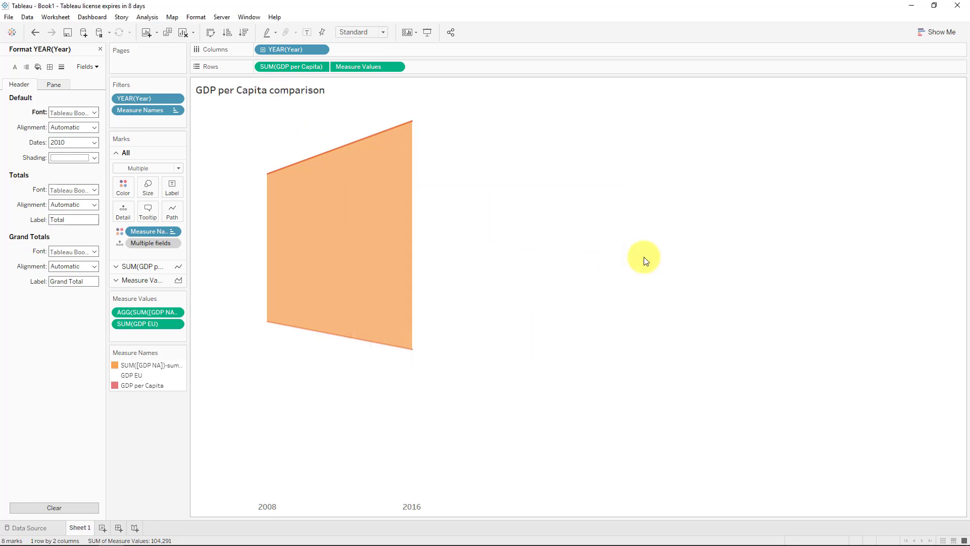
Colour the GDP per Capita lines by Region, move the legend, and draw the lines over the gap band.
{"action": "left_click", "coordinate": [100, 49]}
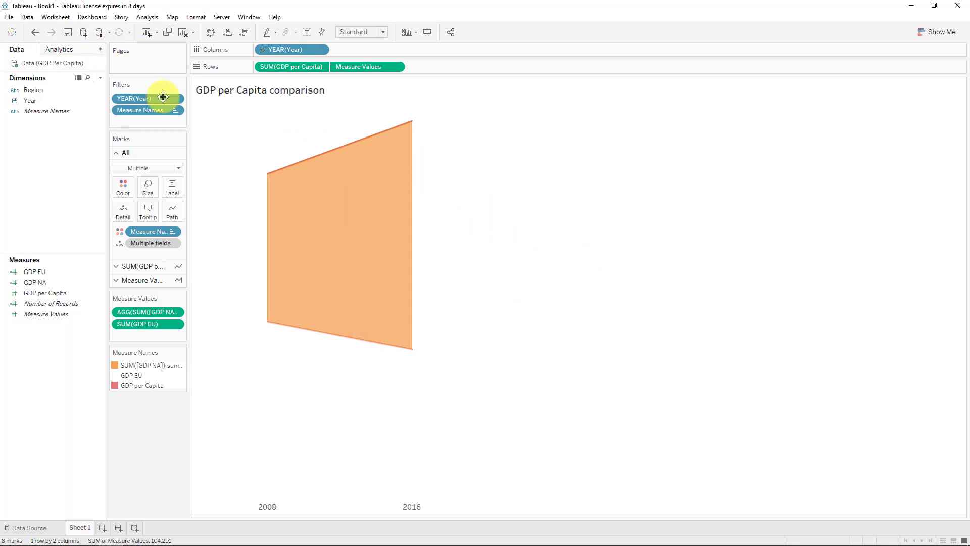
{"action": "mouse_move", "coordinate": [325, 217]}
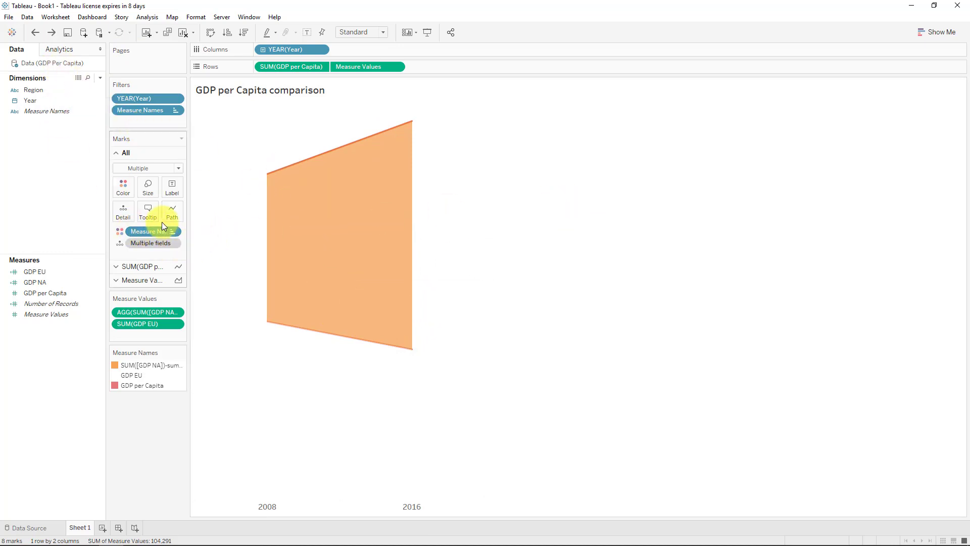
{"action": "left_click", "coordinate": [152, 263]}
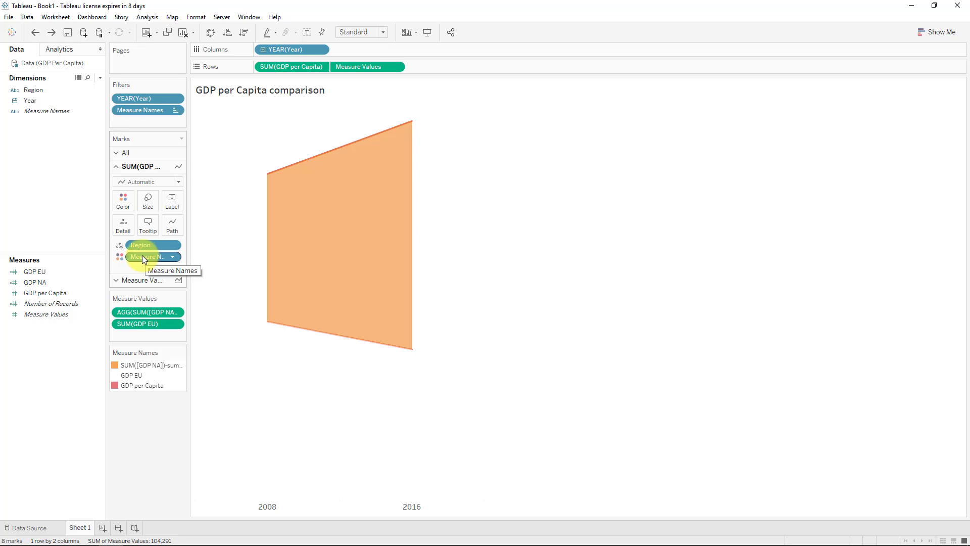
{"action": "left_click_drag", "start_coordinate": [141, 256], "coordinate": [86, 293]}
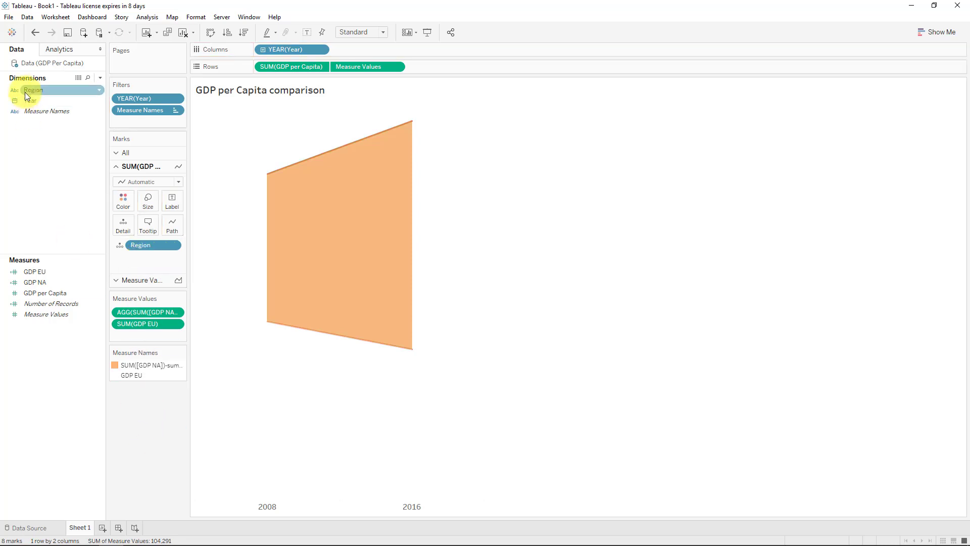
{"action": "left_click_drag", "start_coordinate": [25, 92], "coordinate": [126, 199]}
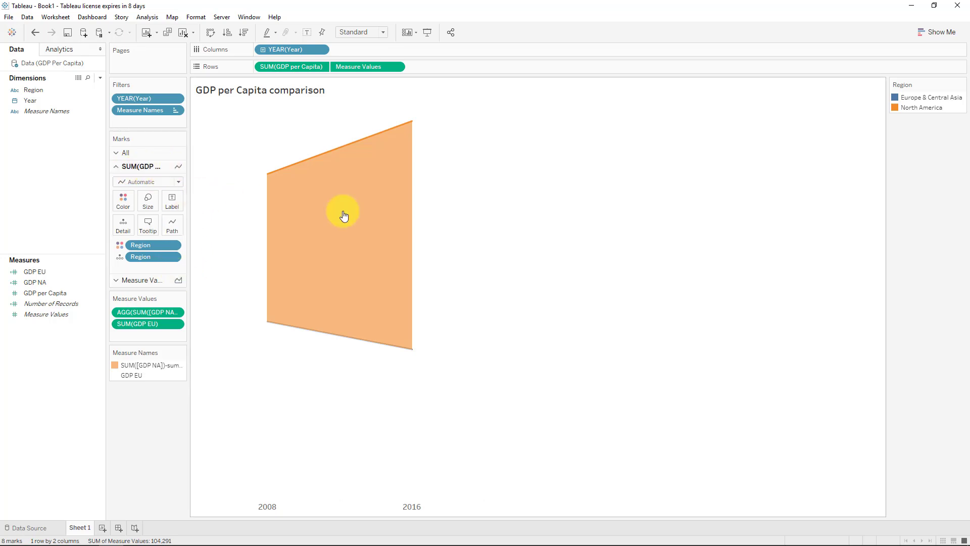
{"action": "left_click_drag", "start_coordinate": [902, 94], "coordinate": [150, 355]}
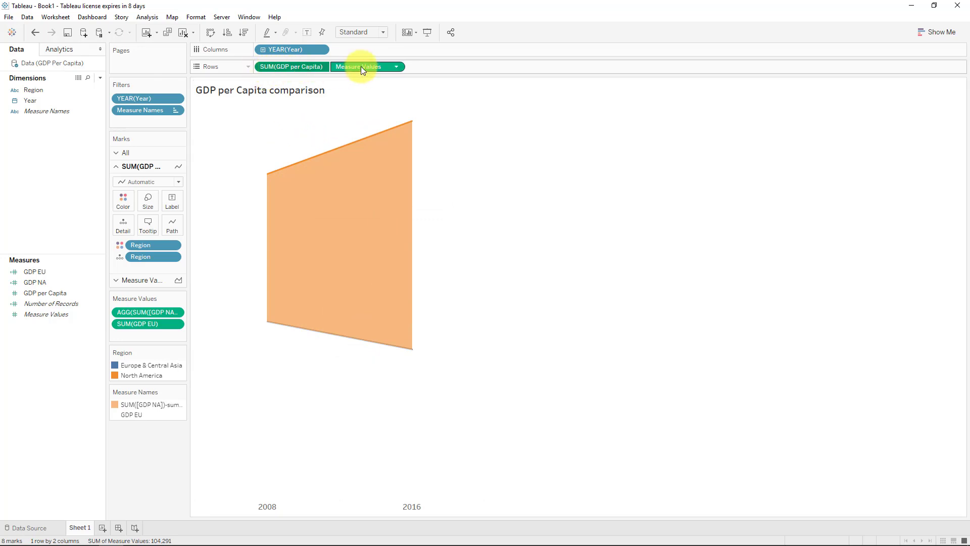
{"action": "left_click_drag", "start_coordinate": [298, 66], "coordinate": [419, 71]}
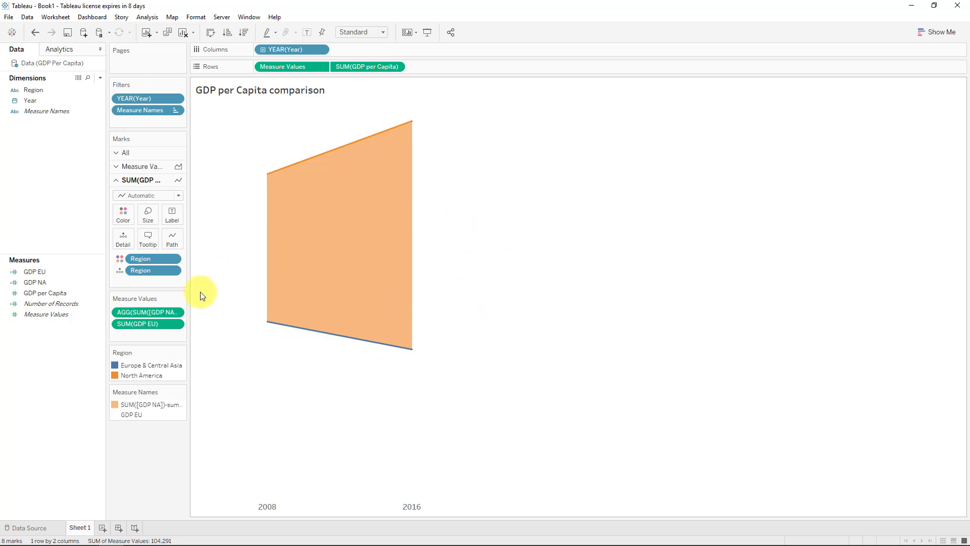
Recolour the gap area to a muted grey in the Measure Names legend.
{"action": "left_click", "coordinate": [117, 404]}
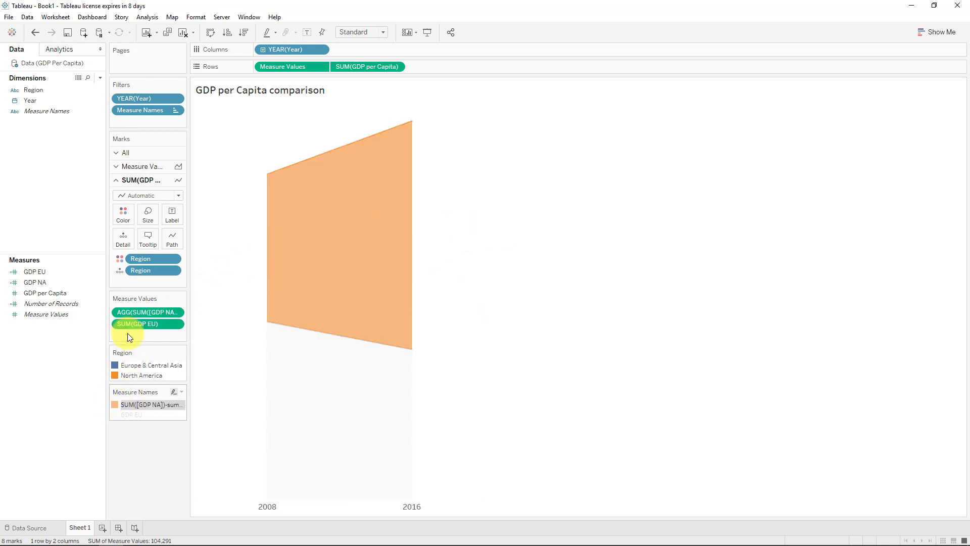
{"action": "double_click", "coordinate": [112, 405]}
{"action": "left_click", "coordinate": [507, 306]}
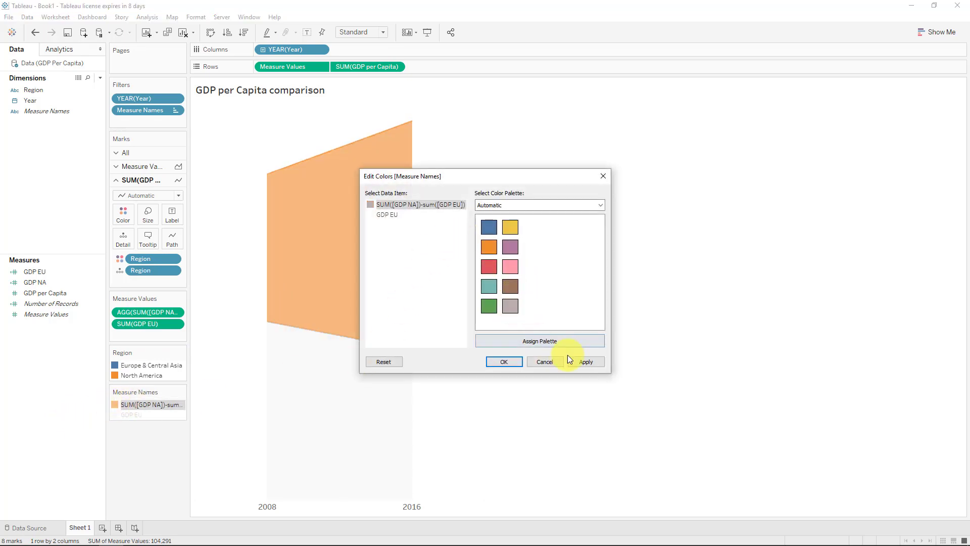
{"action": "left_click", "coordinate": [571, 361]}
{"action": "left_click", "coordinate": [504, 361]}
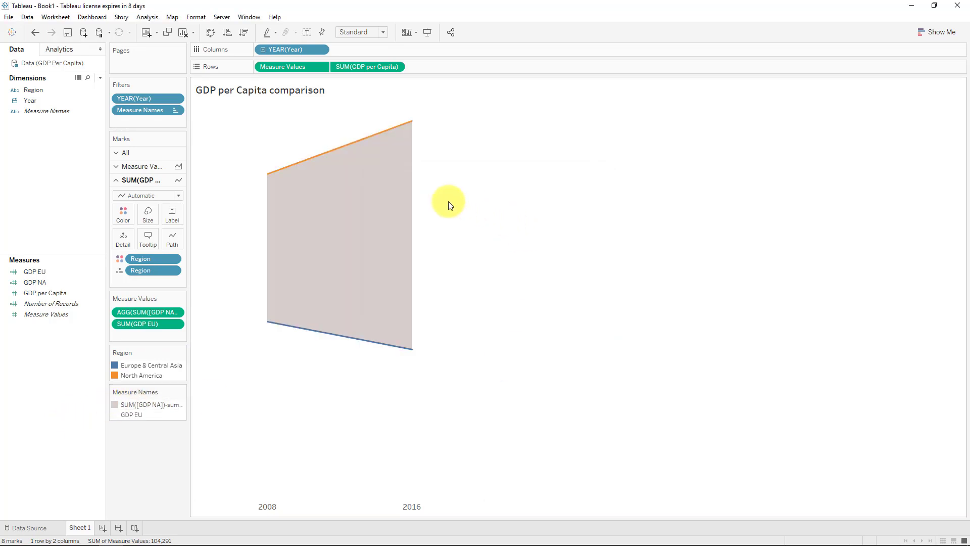
Thicken the region lines, add end-point markers, and label the endpoints with GDP per Capita.
{"action": "left_click", "coordinate": [148, 216]}
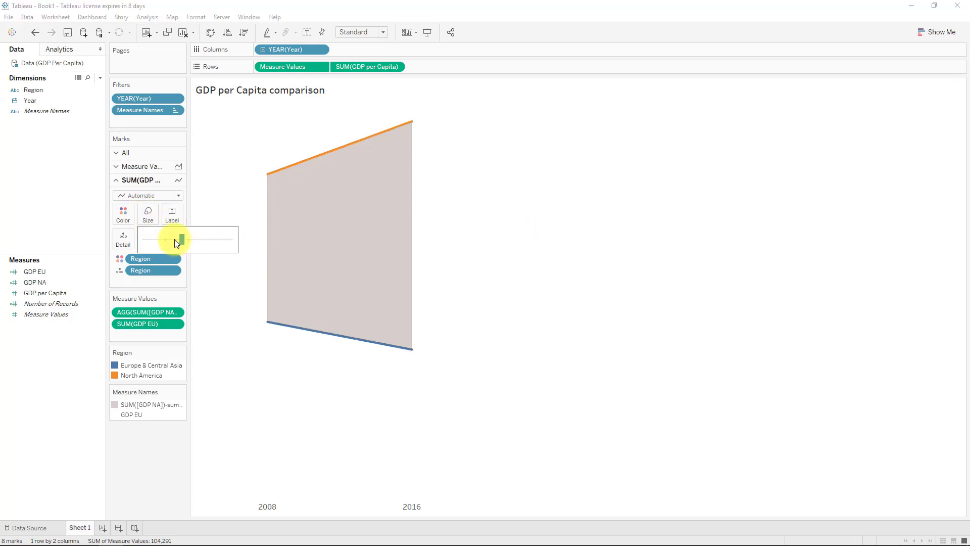
{"action": "left_click", "coordinate": [125, 222]}
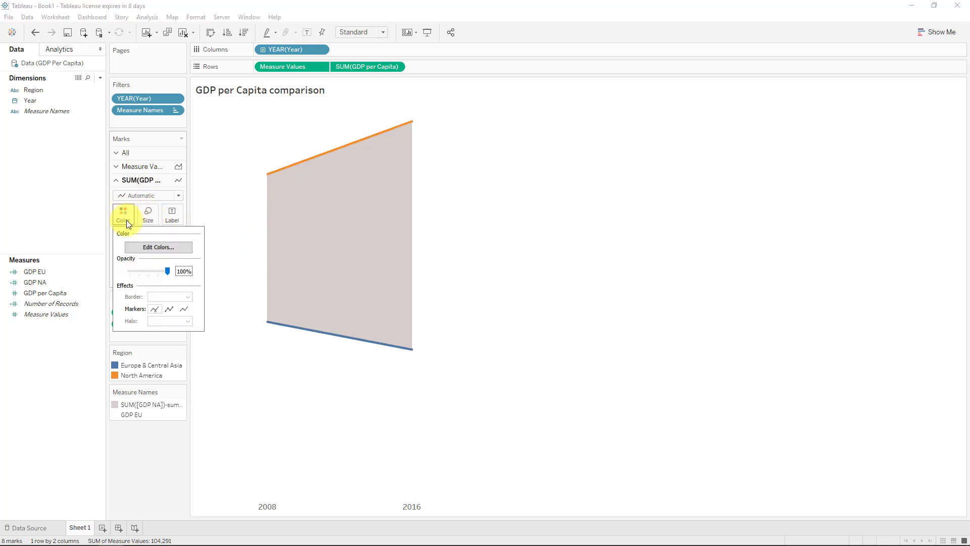
{"action": "left_click", "coordinate": [169, 309]}
{"action": "left_click", "coordinate": [523, 208]}
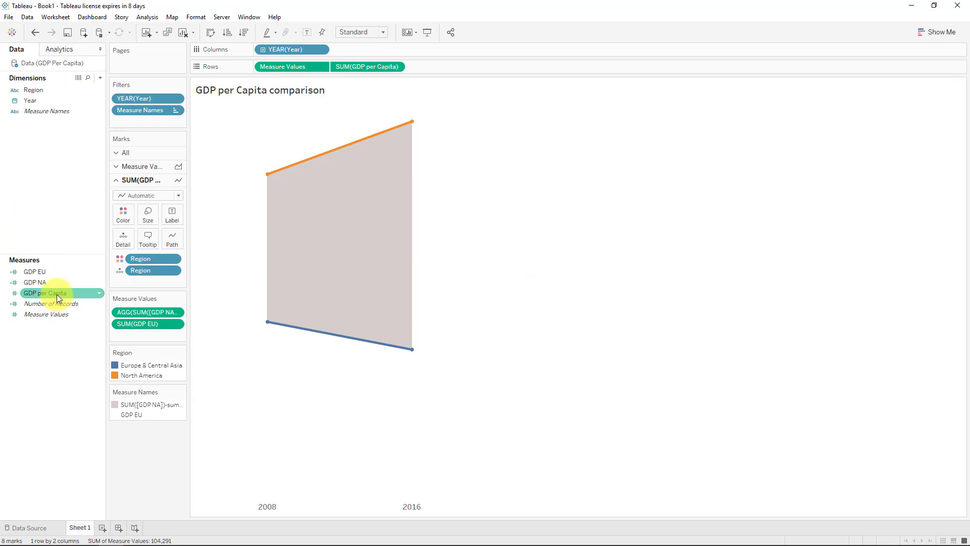
{"action": "left_click_drag", "start_coordinate": [56, 293], "coordinate": [173, 210]}
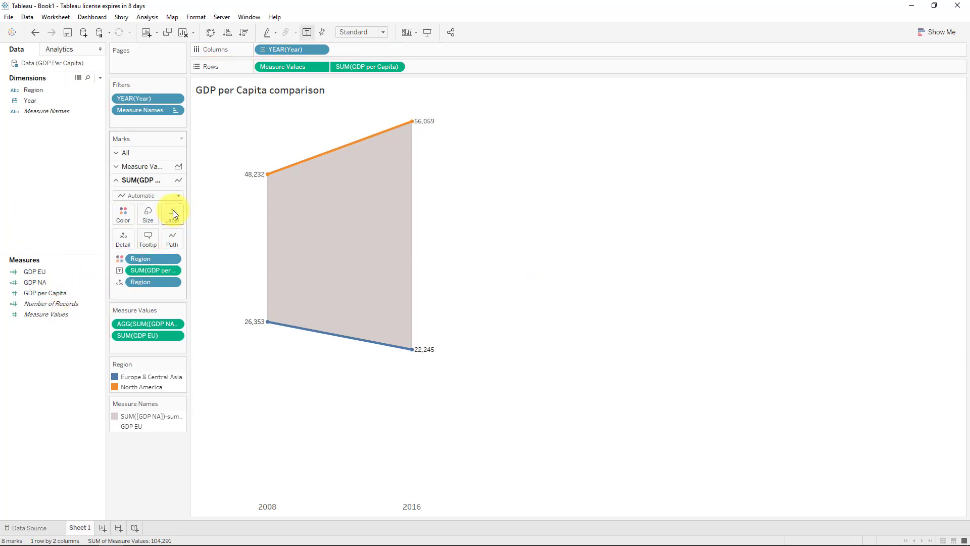
Format the value labels as custom currency with one decimal place, shown in thousands.
{"action": "right_click", "coordinate": [149, 270]}
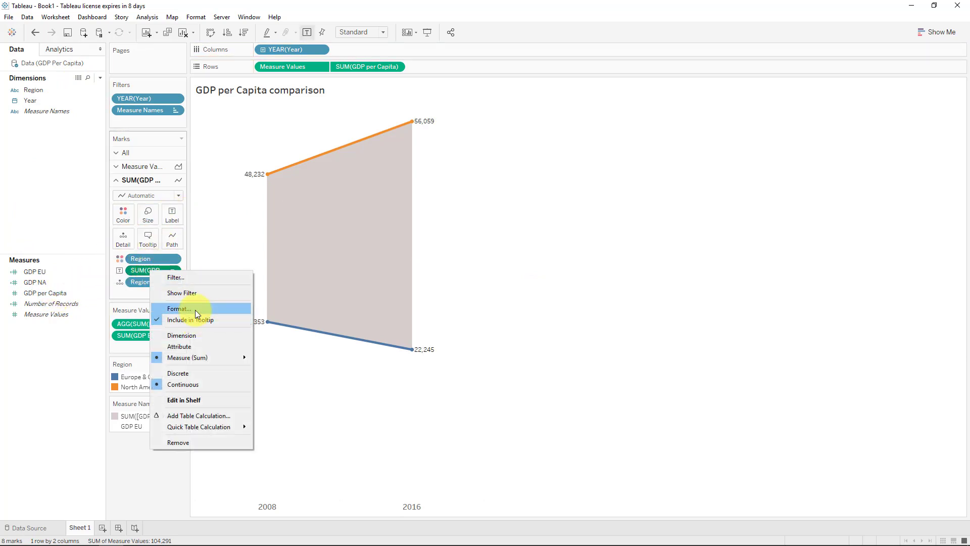
{"action": "left_click", "coordinate": [195, 310]}
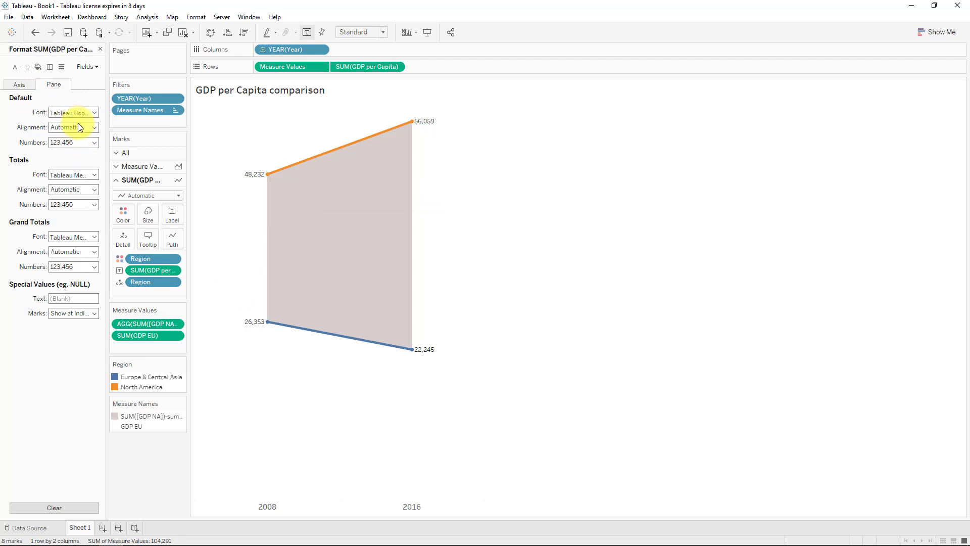
{"action": "left_click", "coordinate": [74, 142]}
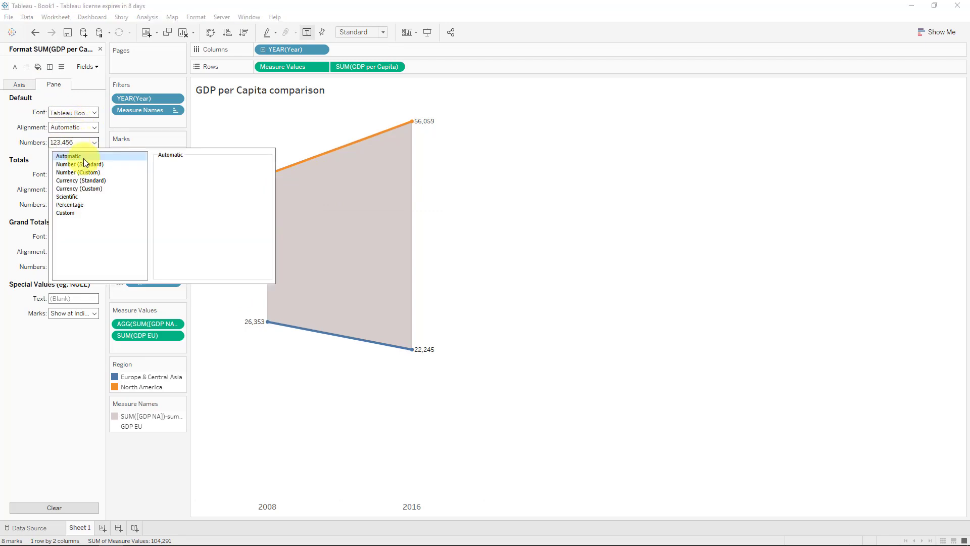
{"action": "left_click", "coordinate": [101, 188]}
{"action": "left_click", "coordinate": [185, 177]}
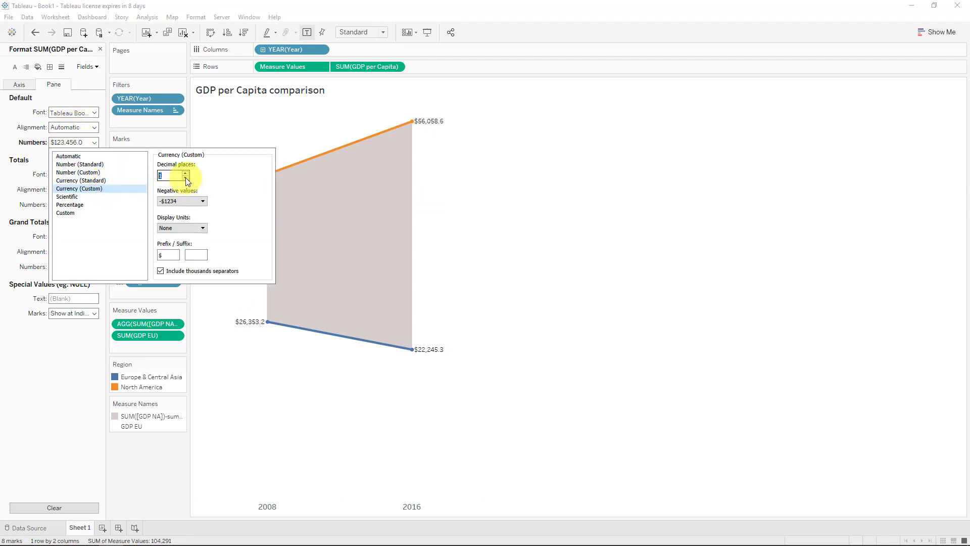
{"action": "left_click", "coordinate": [179, 228]}
{"action": "left_click", "coordinate": [180, 246]}
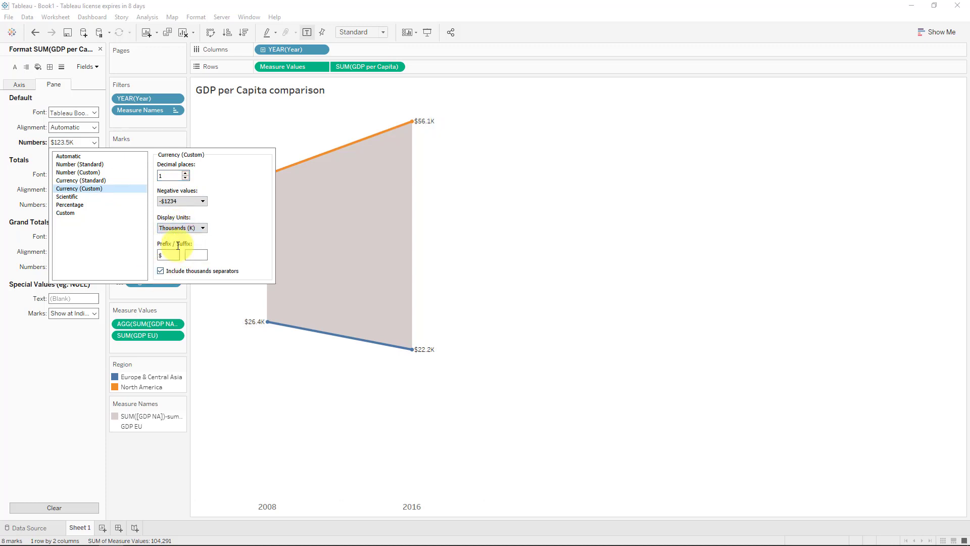
{"action": "left_click", "coordinate": [542, 201]}
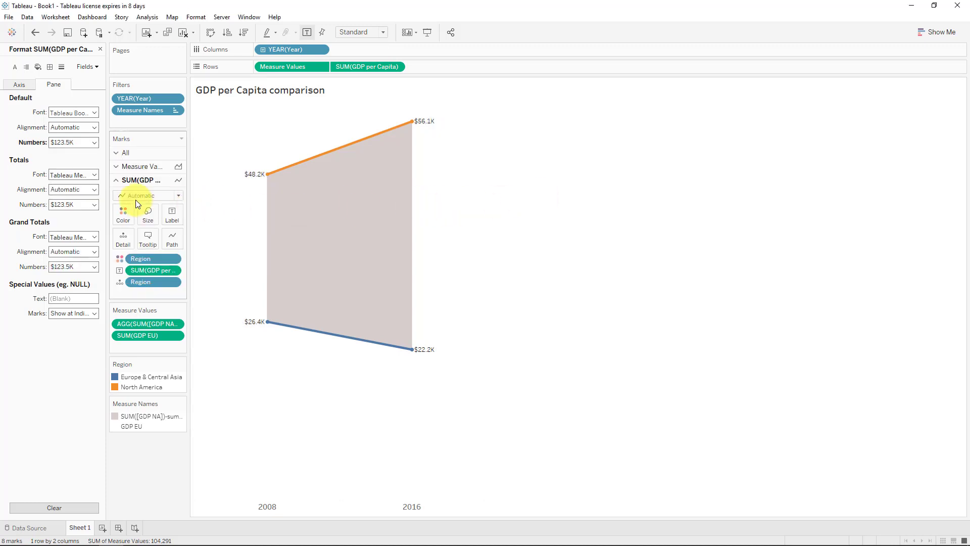
Set the value labels' default font to size 11 and bold.
{"action": "left_click", "coordinate": [90, 112]}
{"action": "left_click", "coordinate": [73, 141]}
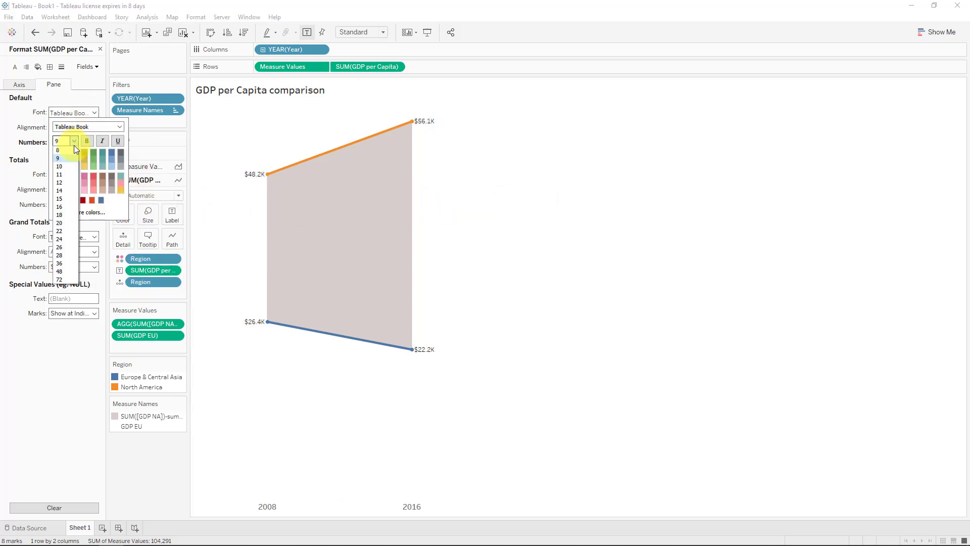
{"action": "left_click", "coordinate": [64, 174]}
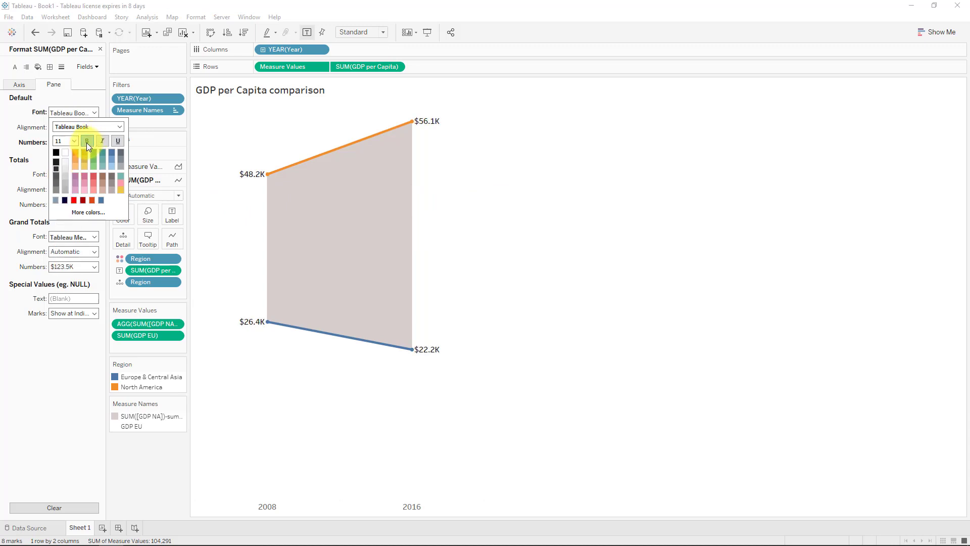
{"action": "left_click", "coordinate": [537, 190]}
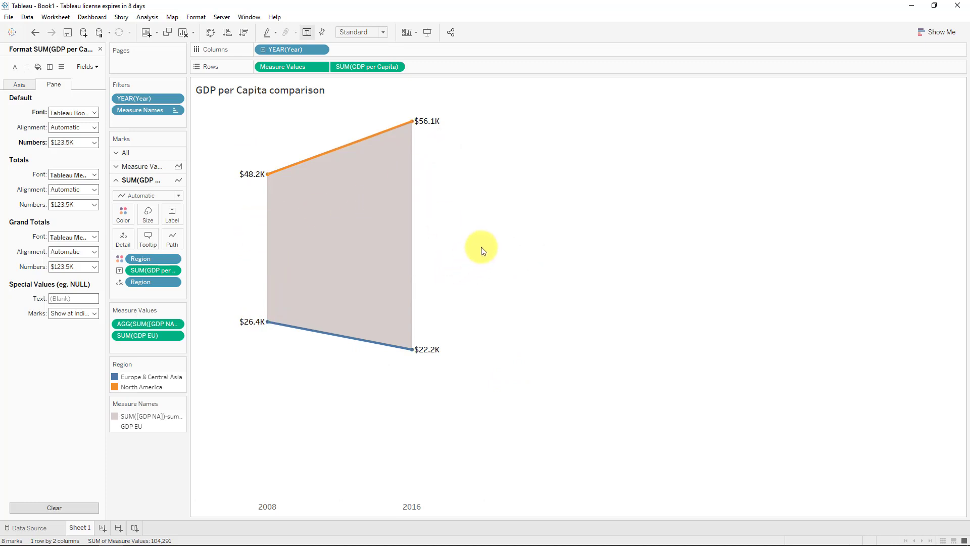
Add a bold, size-11 orange 'North America' point annotation above the upper line.
{"action": "right_click", "coordinate": [324, 139]}
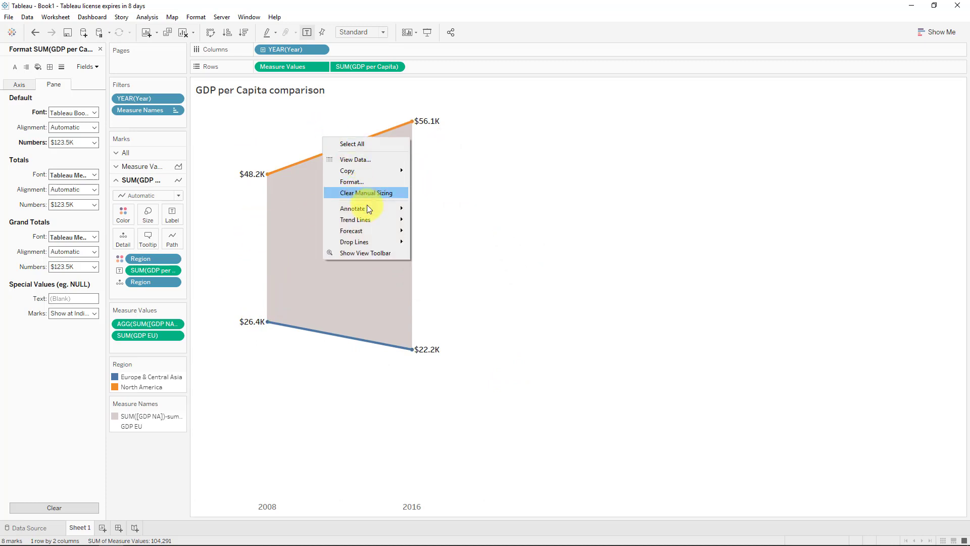
{"action": "mouse_move", "coordinate": [371, 210]}
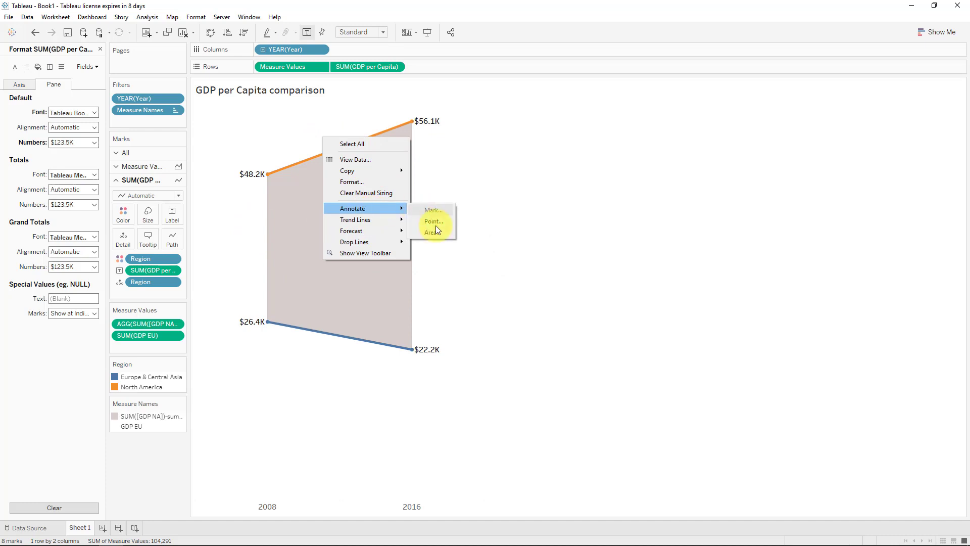
{"action": "left_click", "coordinate": [435, 225]}
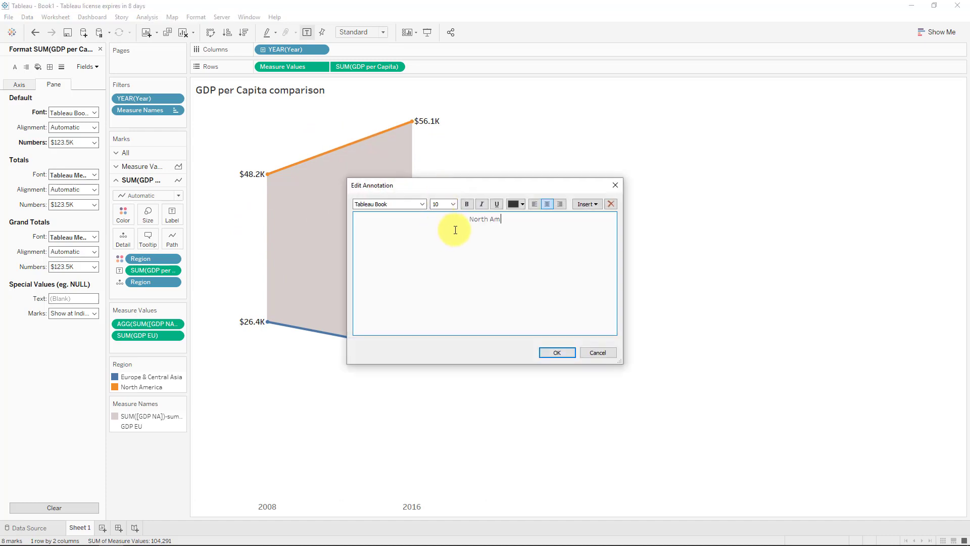
{"action": "type", "text": "North America"}
{"action": "key", "text": "ctrl+a"}
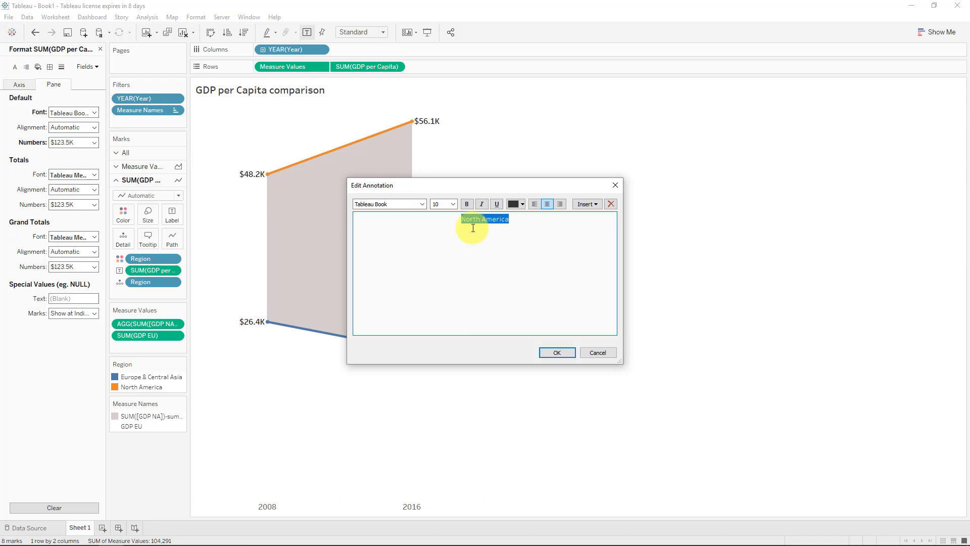
{"action": "left_click", "coordinate": [454, 204]}
{"action": "left_click", "coordinate": [444, 230]}
{"action": "left_click", "coordinate": [445, 204]}
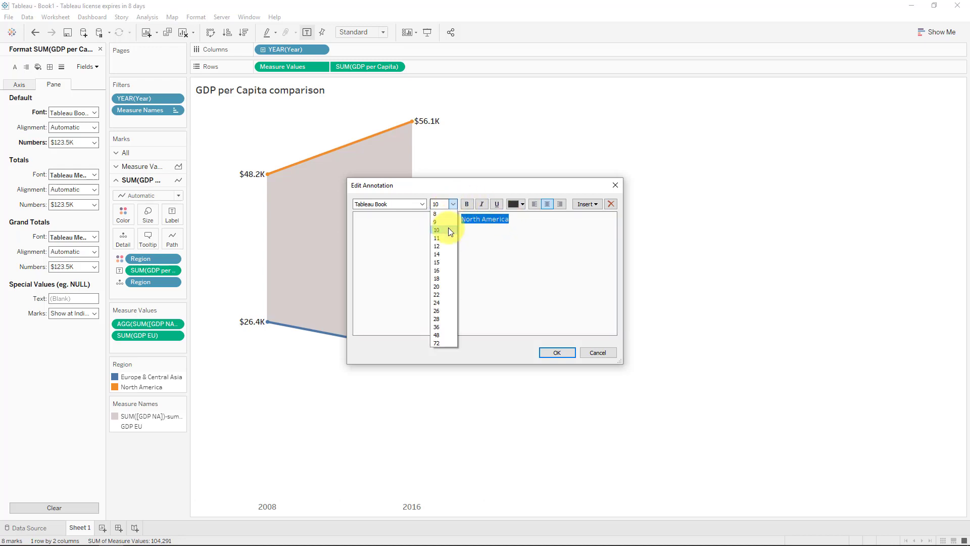
{"action": "left_click", "coordinate": [448, 236]}
{"action": "left_click", "coordinate": [524, 204]}
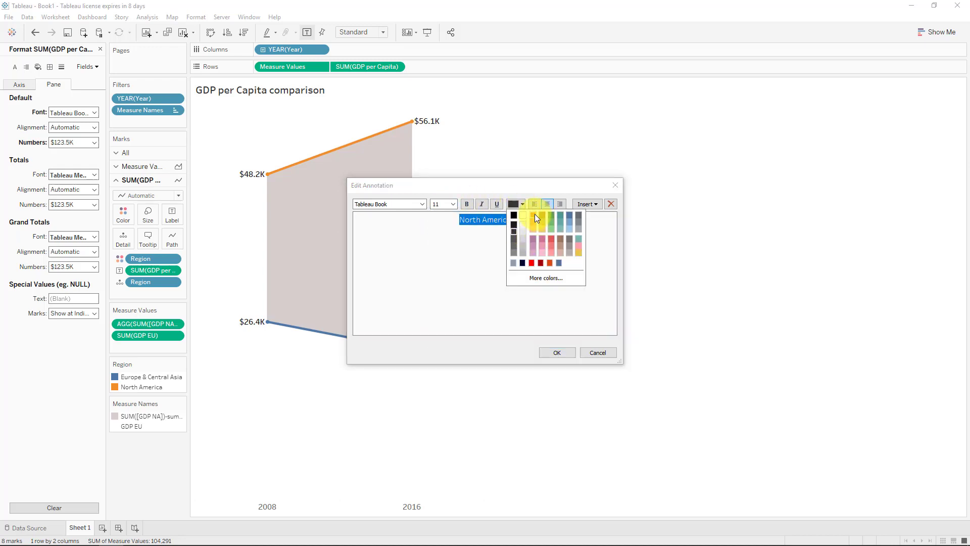
{"action": "left_click", "coordinate": [535, 215]}
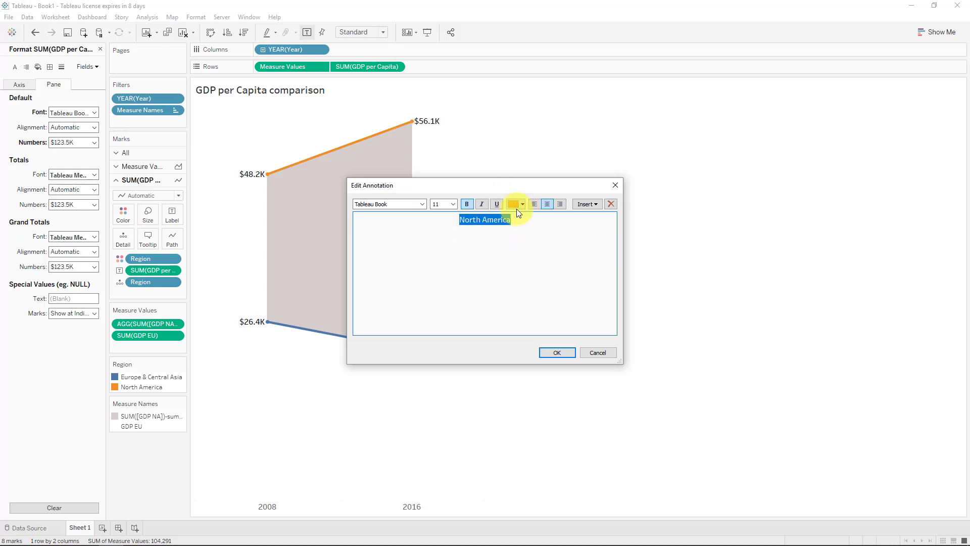
{"action": "left_click", "coordinate": [556, 352]}
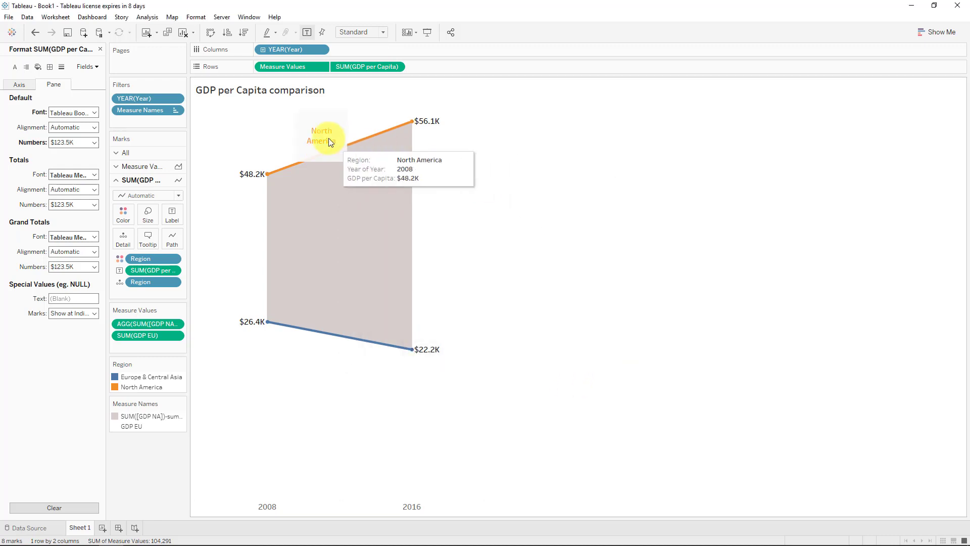
Remove the North America annotation's shading and connector line, and widen it onto one line.
{"action": "right_click", "coordinate": [328, 138]}
{"action": "left_click", "coordinate": [347, 158]}
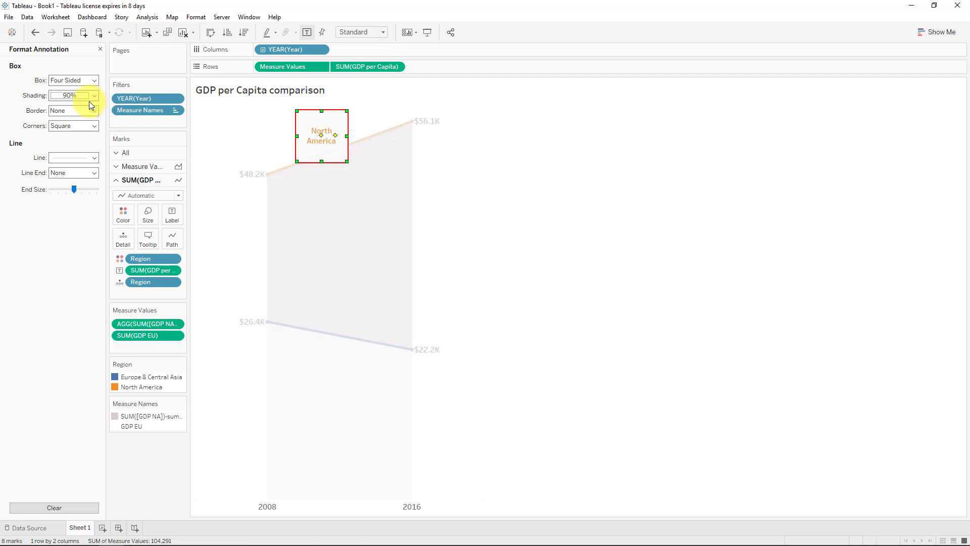
{"action": "left_click", "coordinate": [76, 96]}
{"action": "left_click", "coordinate": [76, 106]}
{"action": "left_click", "coordinate": [68, 158]}
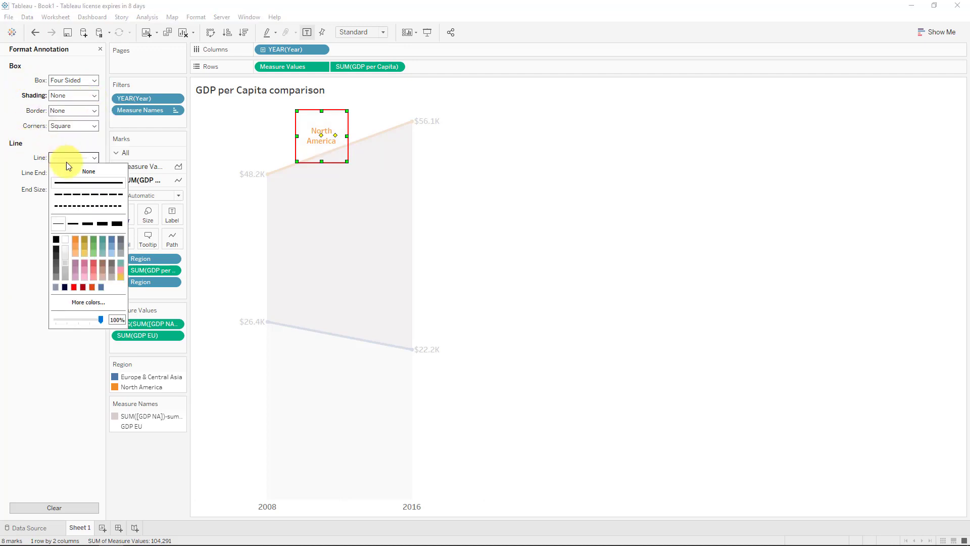
{"action": "left_click", "coordinate": [272, 183]}
{"action": "left_click", "coordinate": [295, 144]}
{"action": "left_click", "coordinate": [307, 148]}
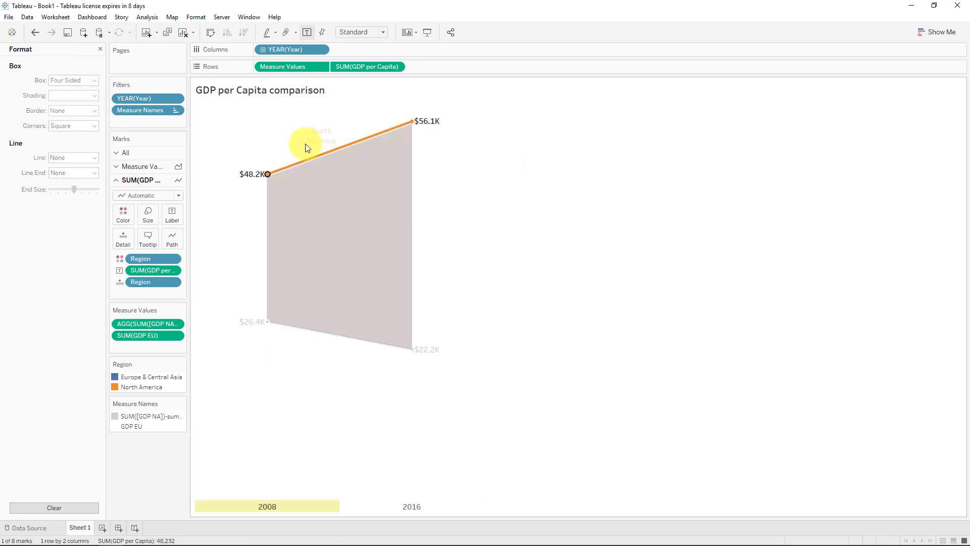
{"action": "left_click", "coordinate": [437, 162]}
{"action": "left_click", "coordinate": [335, 134]}
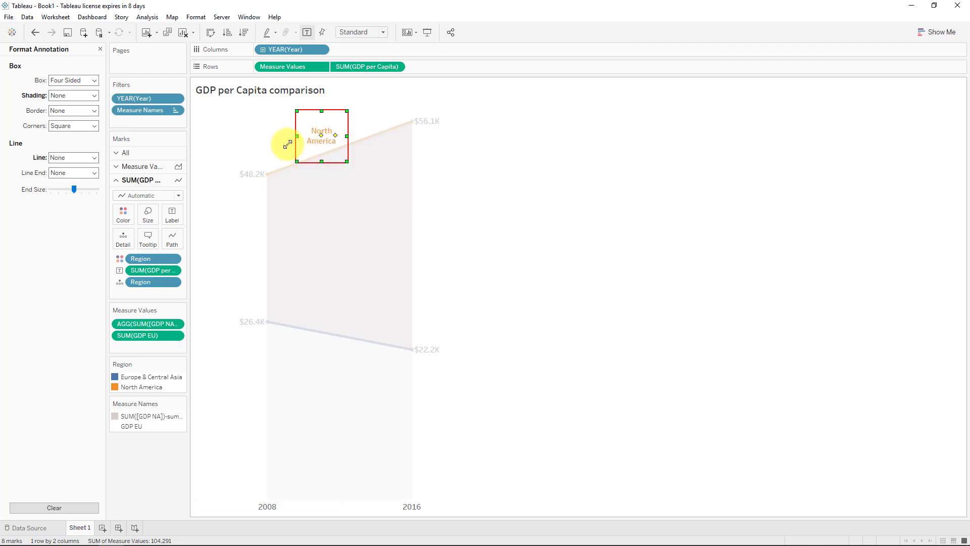
{"action": "mouse_move", "coordinate": [287, 145]}
{"action": "left_mouse_down"}
{"action": "mouse_move", "coordinate": [282, 139]}
{"action": "mouse_move", "coordinate": [316, 145]}
{"action": "left_mouse_up"}
{"action": "left_click", "coordinate": [574, 153]}
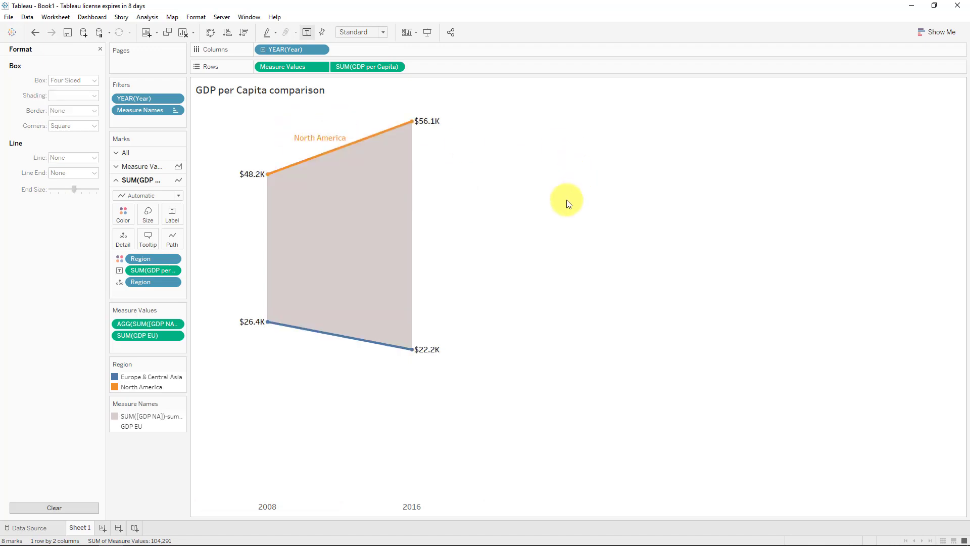
Add a point annotation reading 'Europe & Central Asia' beside the lower line.
{"action": "right_click", "coordinate": [323, 350]}
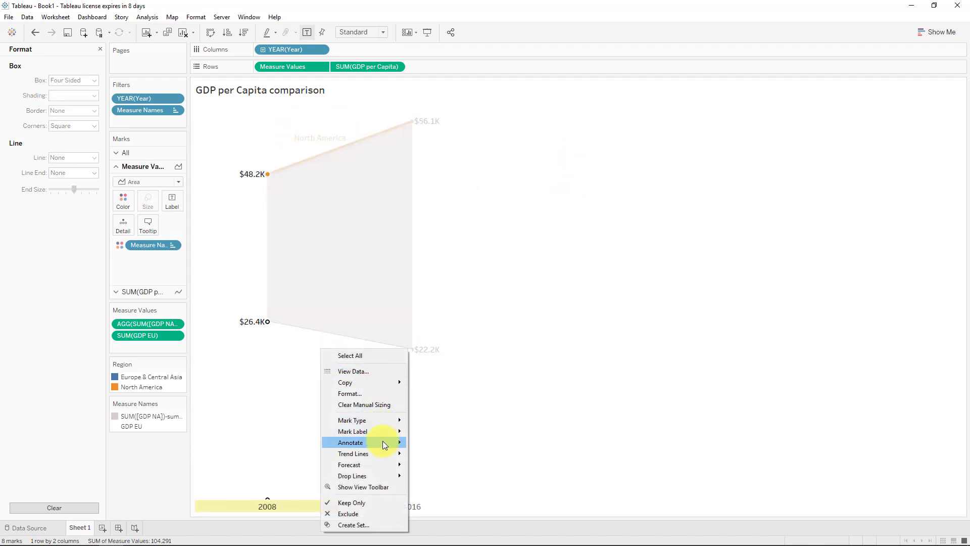
{"action": "left_click", "coordinate": [441, 447]}
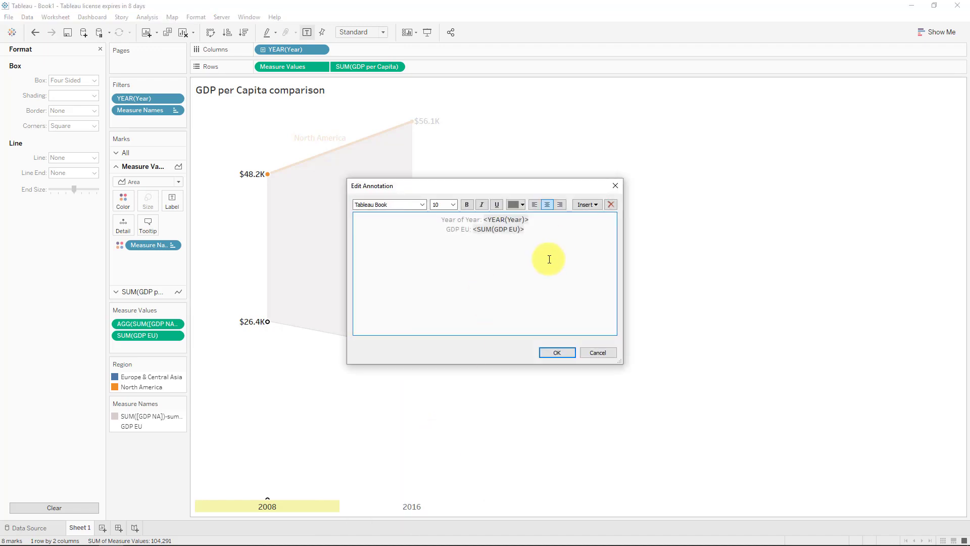
{"action": "left_click", "coordinate": [596, 353]}
{"action": "right_click", "coordinate": [338, 352]}
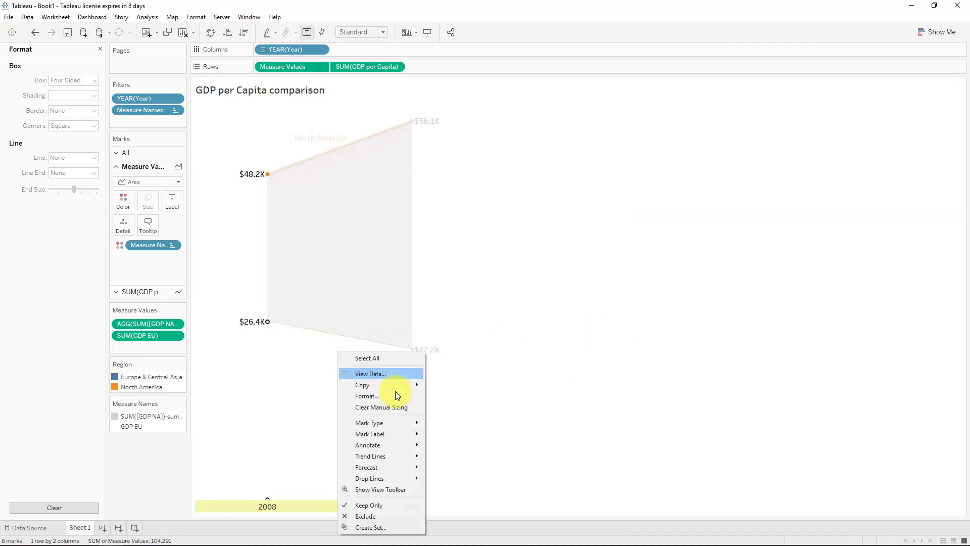
{"action": "mouse_move", "coordinate": [402, 444]}
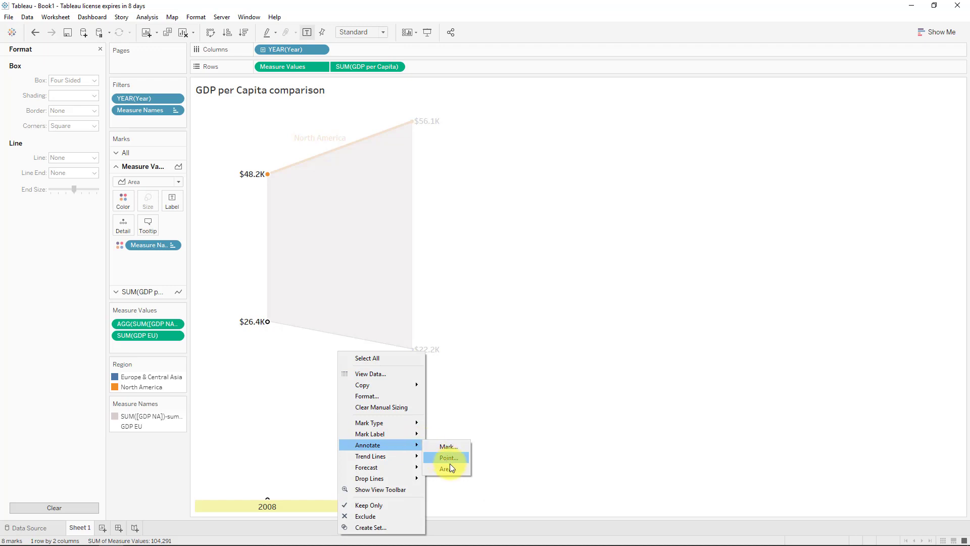
{"action": "left_click", "coordinate": [450, 461]}
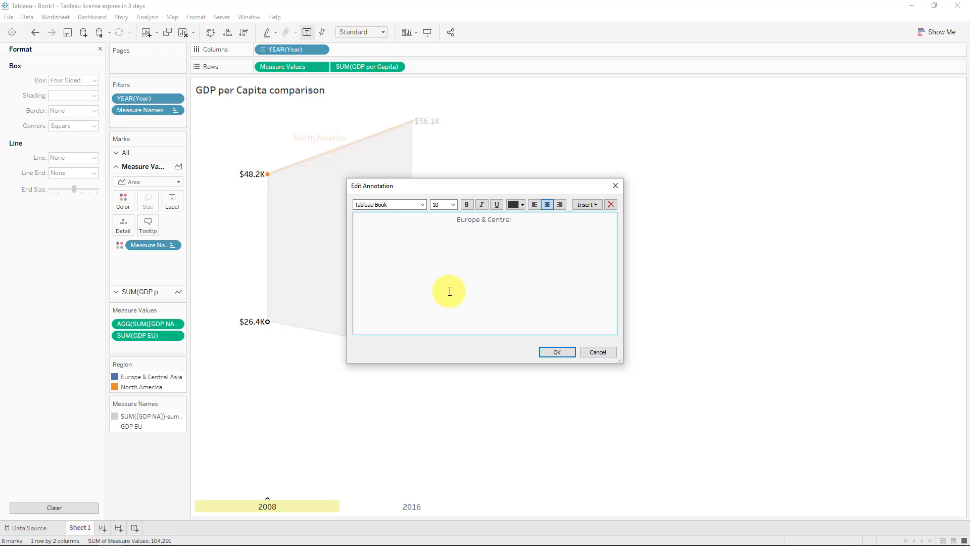
{"action": "key", "text": "BackSpace"}
{"action": "type", "text": "si"}
{"action": "type", "text": "a"}
Style the Europe & Central Asia annotation text at size 11 in blue and place it.
{"action": "key", "text": "ctrl+a"}
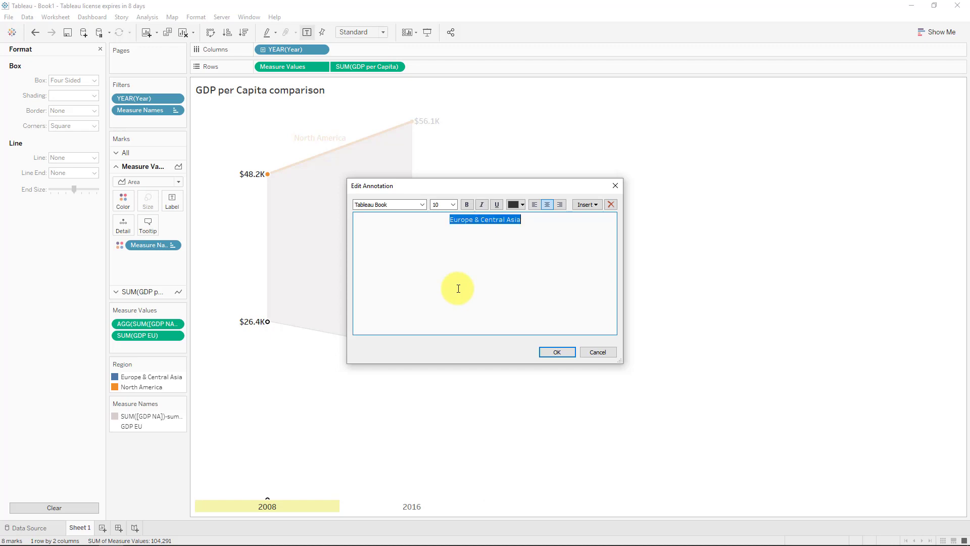
{"action": "left_click", "coordinate": [457, 205]}
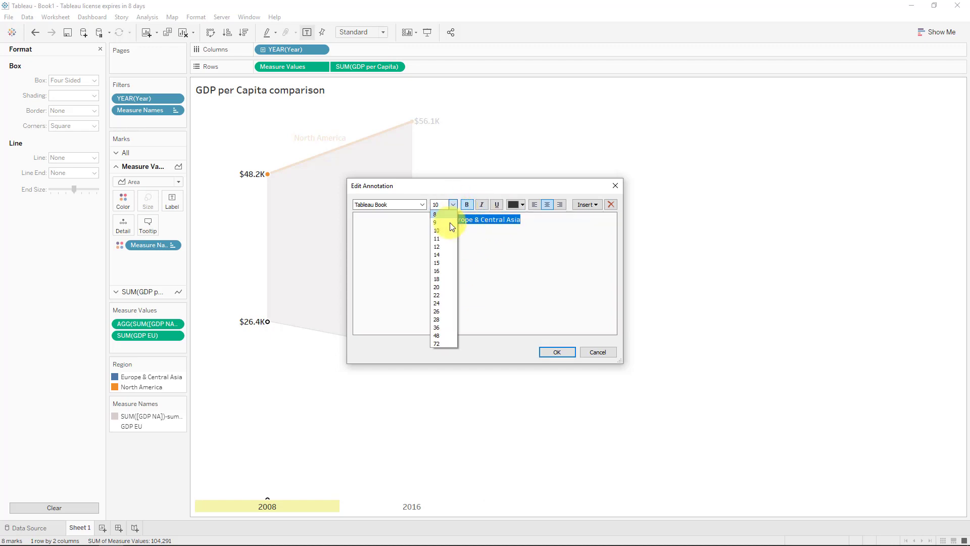
{"action": "left_click", "coordinate": [447, 247]}
{"action": "left_click", "coordinate": [454, 205]}
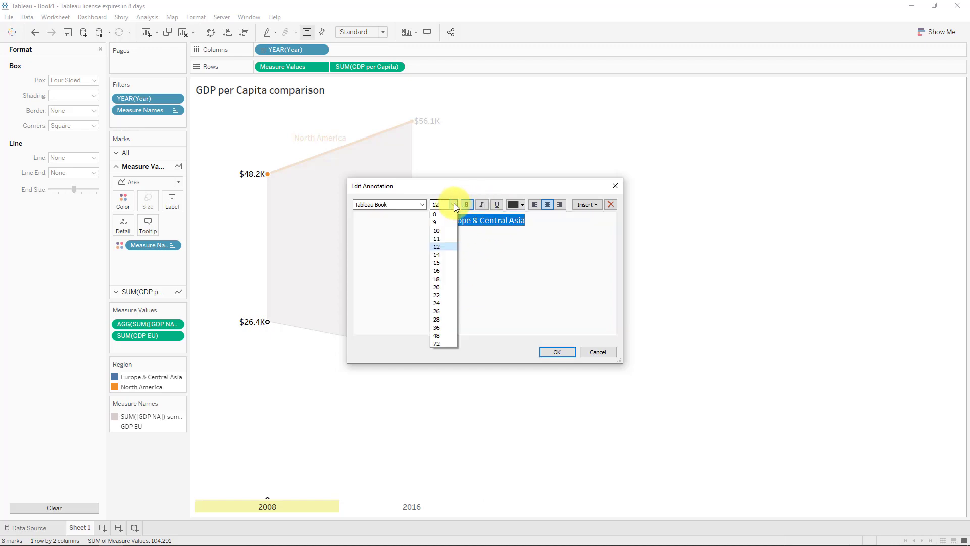
{"action": "left_click", "coordinate": [445, 239]}
{"action": "left_click", "coordinate": [522, 206]}
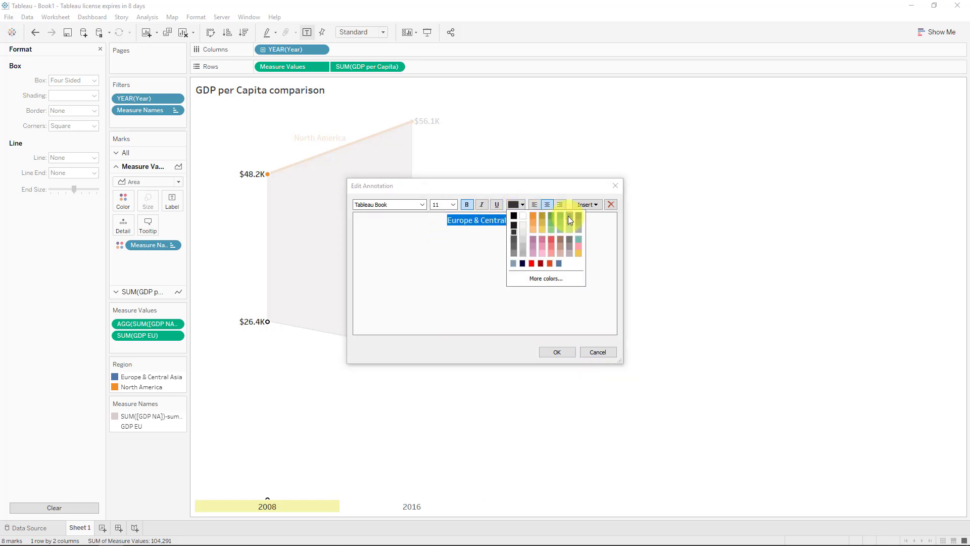
{"action": "left_click", "coordinate": [568, 216]}
{"action": "left_click", "coordinate": [557, 352]}
{"action": "left_click", "coordinate": [336, 350]}
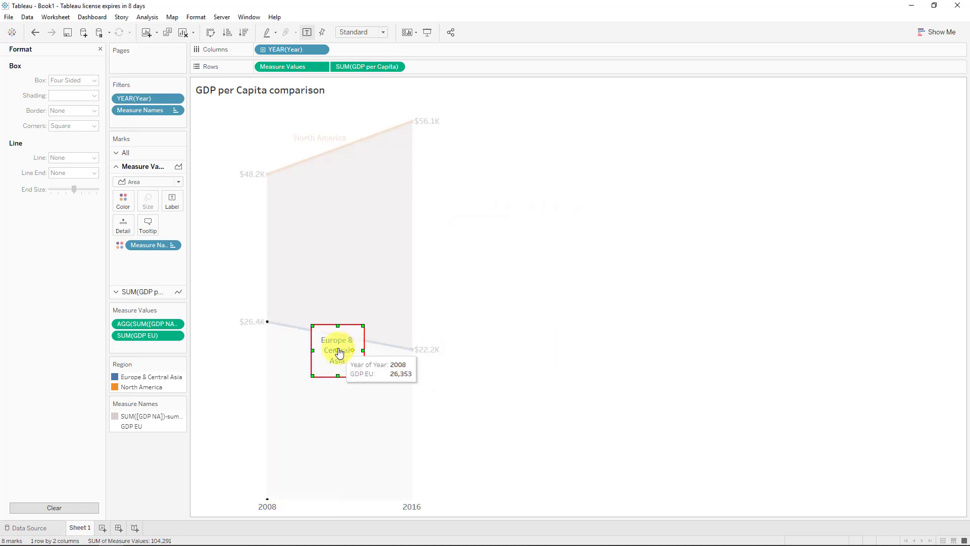
Set the Europe & Central Asia annotation's shading and line to None and widen it to two lines.
{"action": "right_click", "coordinate": [357, 351]}
{"action": "left_click", "coordinate": [400, 364]}
{"action": "left_click", "coordinate": [73, 96]}
{"action": "left_click", "coordinate": [86, 107]}
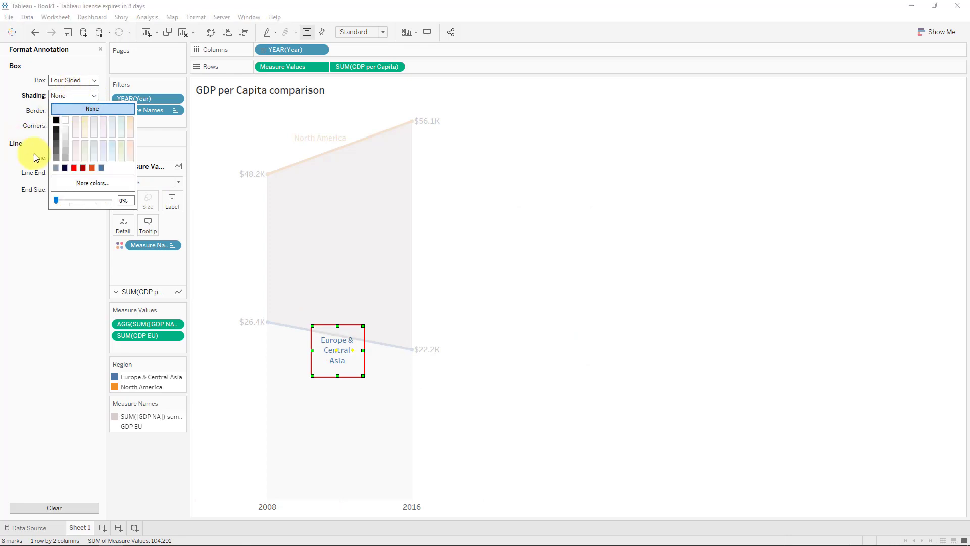
{"action": "left_click", "coordinate": [73, 158]}
{"action": "left_click", "coordinate": [88, 171]}
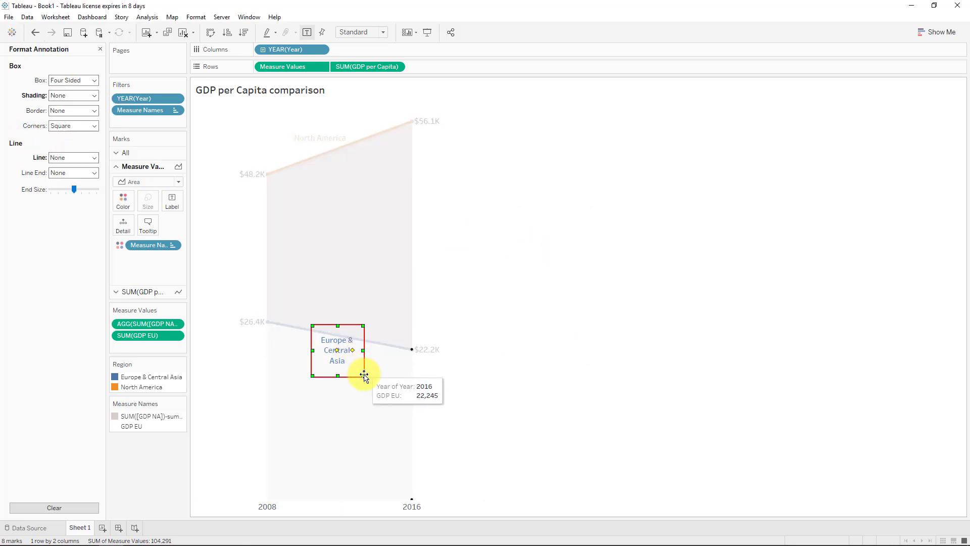
{"action": "left_click_drag", "start_coordinate": [364, 351], "coordinate": [374, 344]}
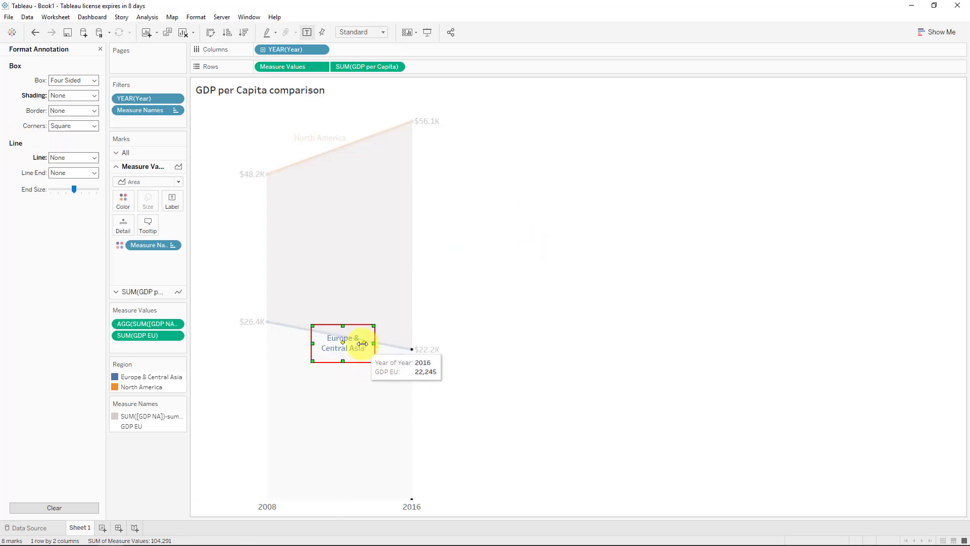
{"action": "left_click", "coordinate": [537, 292]}
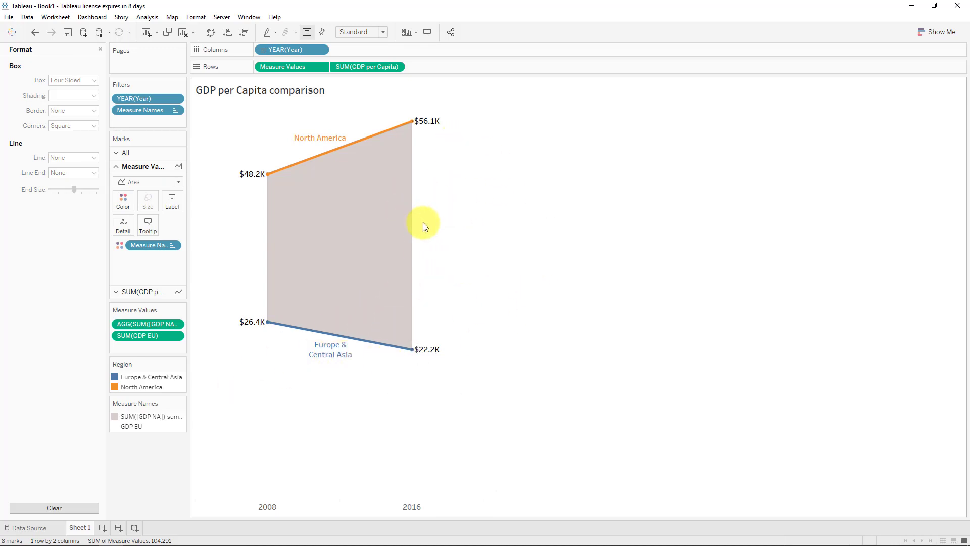
Close the formatting pane and start an area annotation on the chart.
{"action": "left_click", "coordinate": [100, 49]}
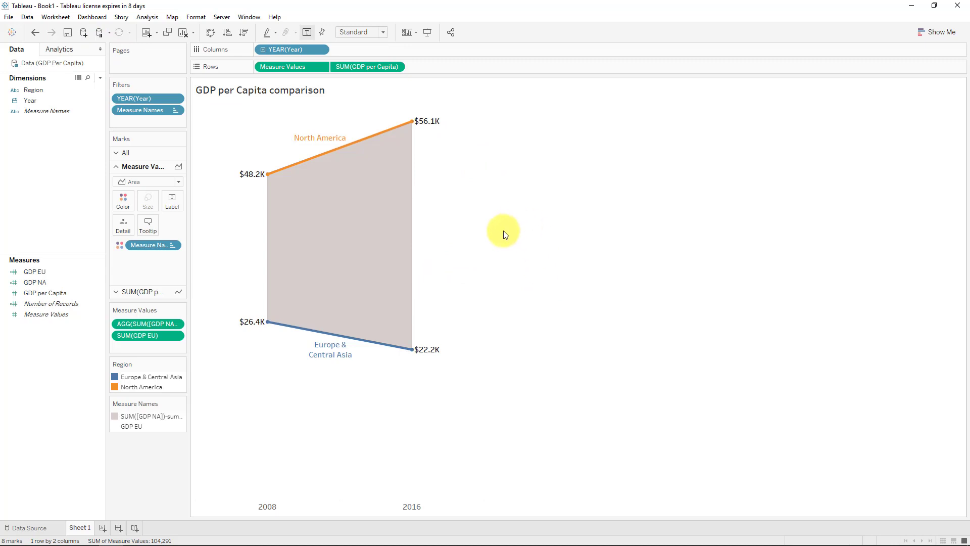
{"action": "right_click", "coordinate": [428, 220]}
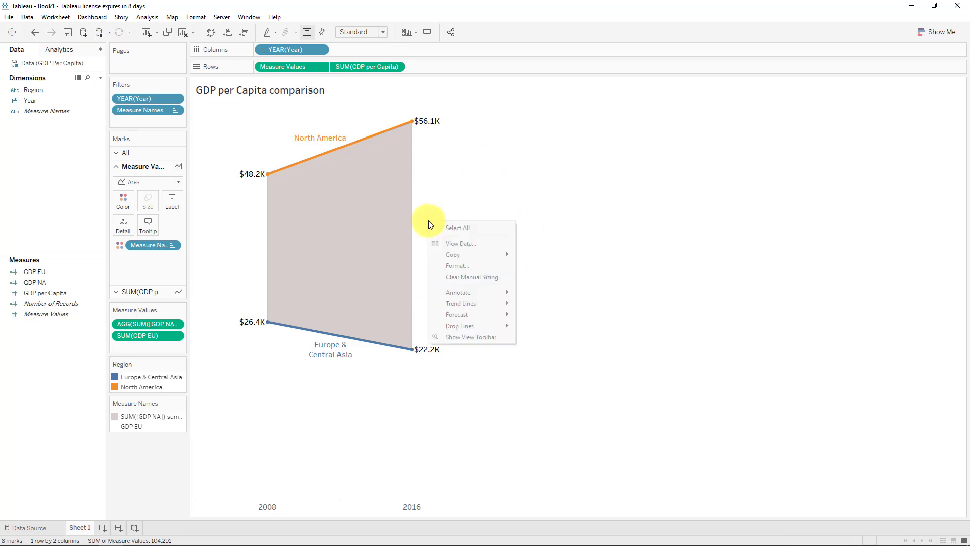
{"action": "mouse_move", "coordinate": [496, 291]}
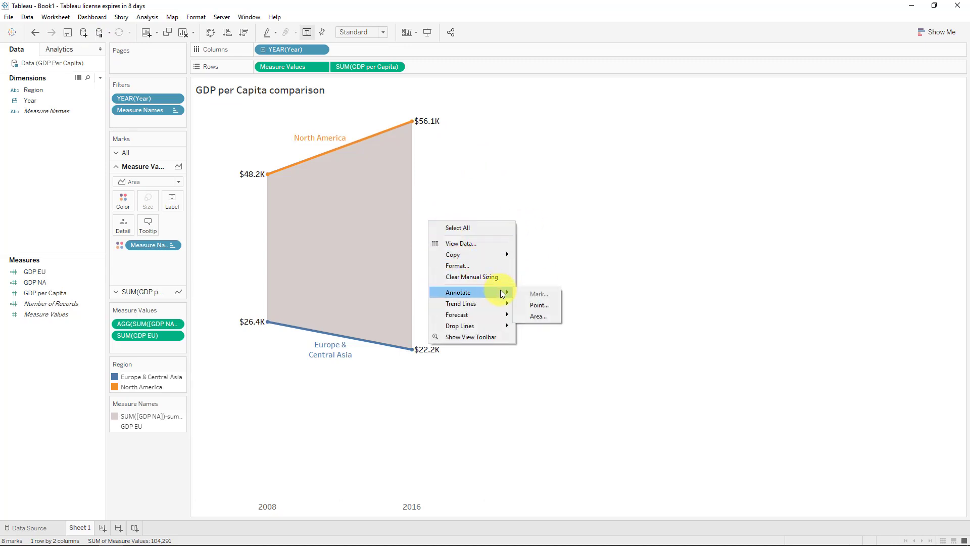
{"action": "left_click", "coordinate": [551, 319]}
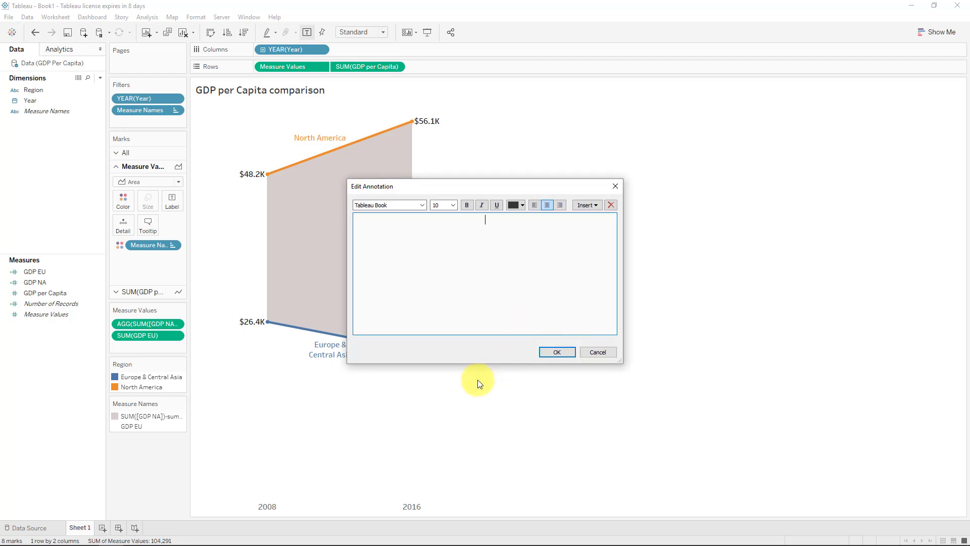
Paste the Notepad sentence about the gap growing from $21.8k (2008) to $33.9k (2016) into the annotation.
{"action": "mouse_move", "coordinate": [357, 542]}
{"action": "left_click", "coordinate": [234, 541]}
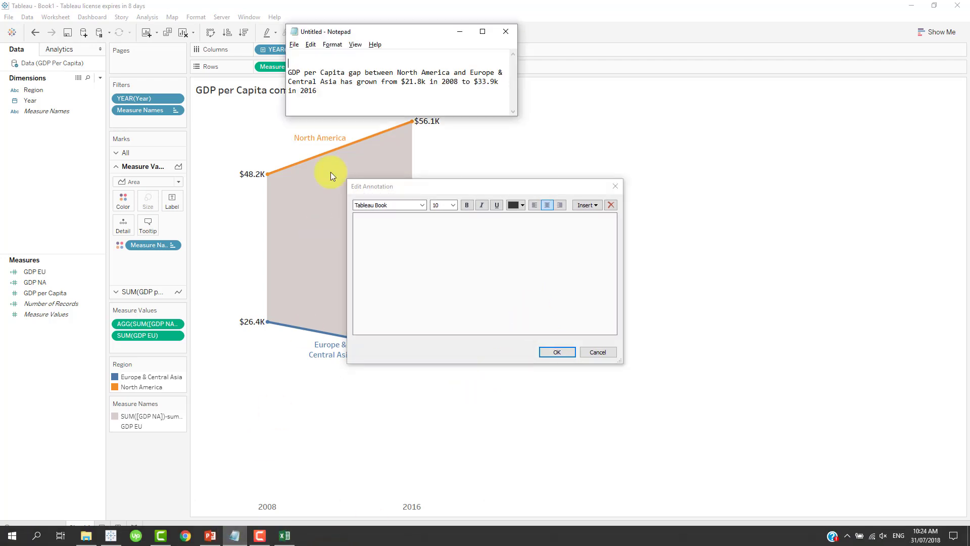
{"action": "left_click_drag", "start_coordinate": [364, 91], "coordinate": [286, 71]}
{"action": "key", "text": "ctrl+c"}
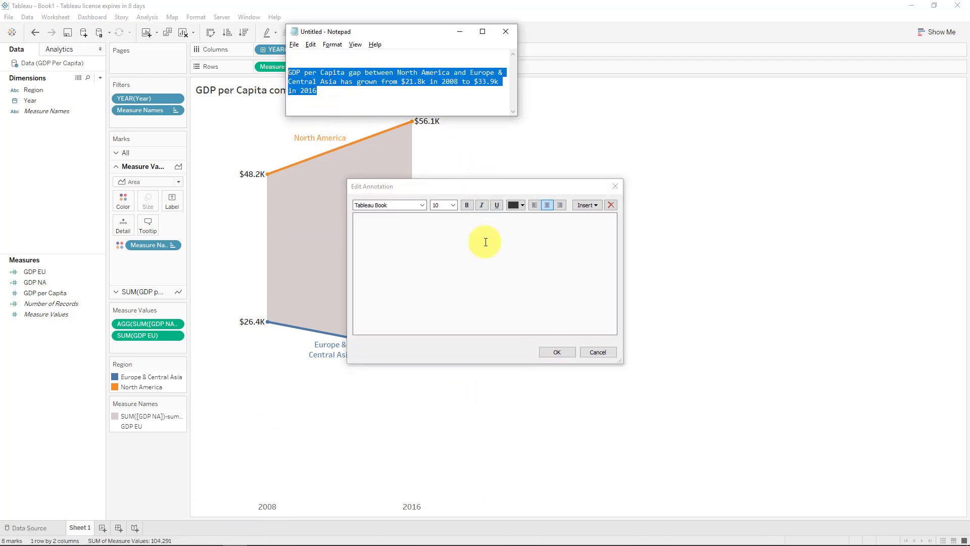
{"action": "left_click", "coordinate": [483, 248]}
{"action": "key", "text": "ctrl+v"}
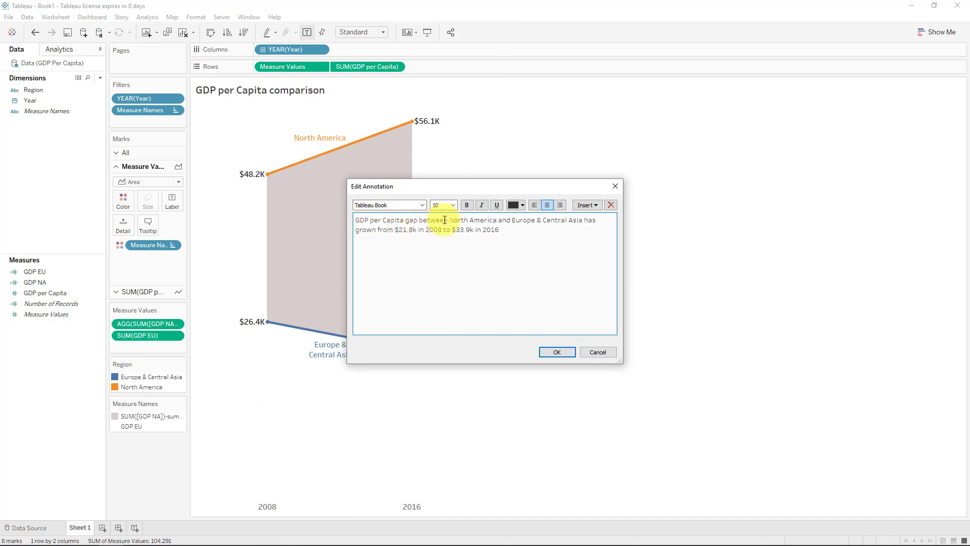
{"action": "left_click_drag", "start_coordinate": [513, 187], "coordinate": [686, 190]}
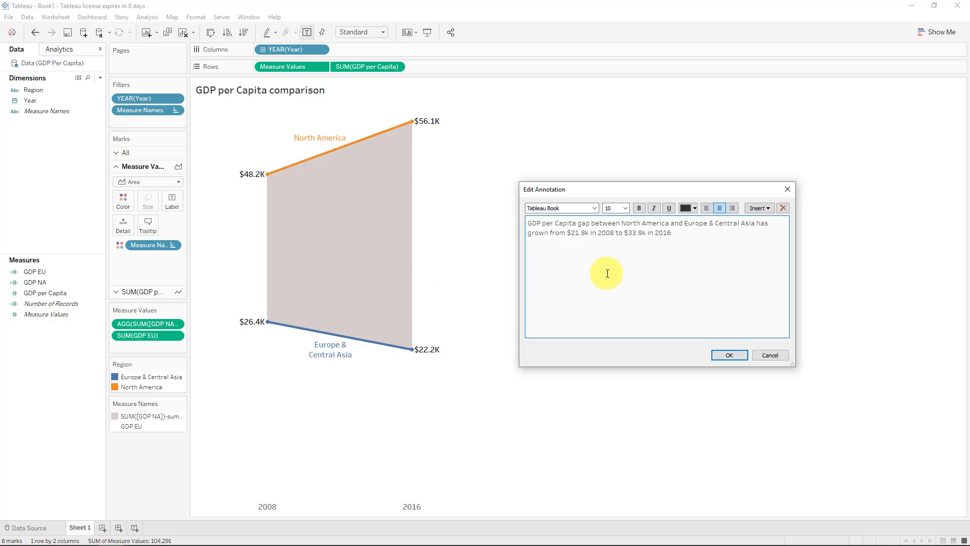
Colour 'North America' orange and 'Europe & Central Asia' blue in the note text.
{"action": "left_click_drag", "start_coordinate": [621, 223], "coordinate": [670, 223]}
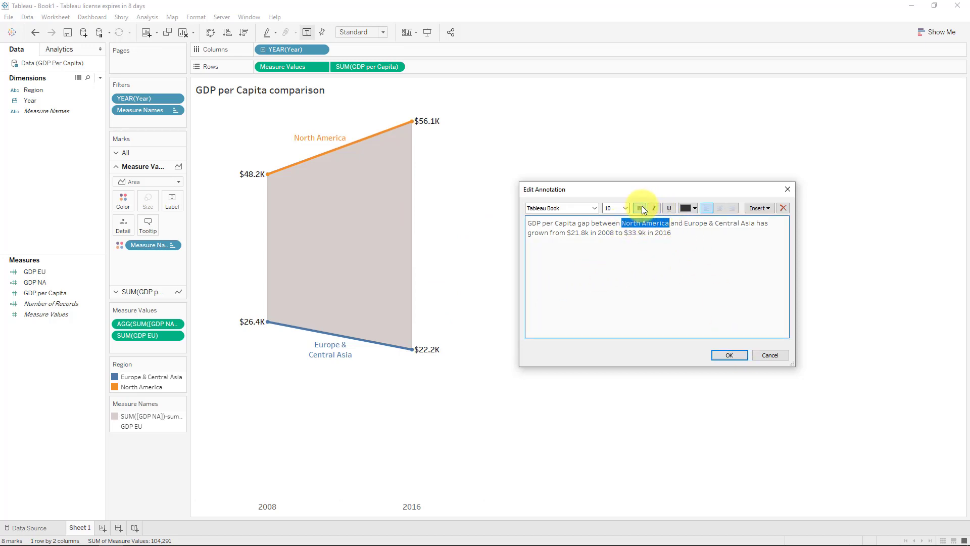
{"action": "left_click", "coordinate": [696, 209]}
{"action": "left_click", "coordinate": [672, 236]}
{"action": "left_click_drag", "start_coordinate": [667, 233], "coordinate": [754, 224]}
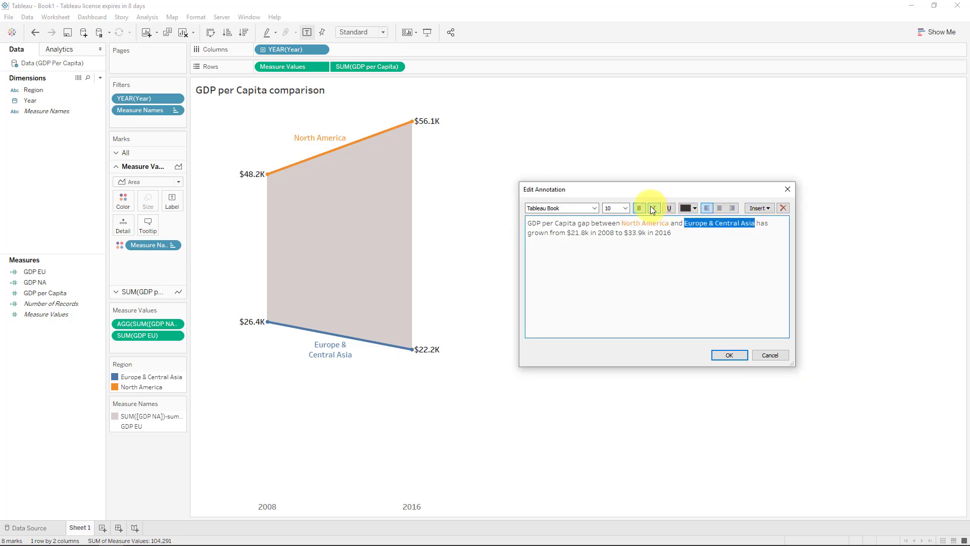
{"action": "left_click", "coordinate": [696, 208]}
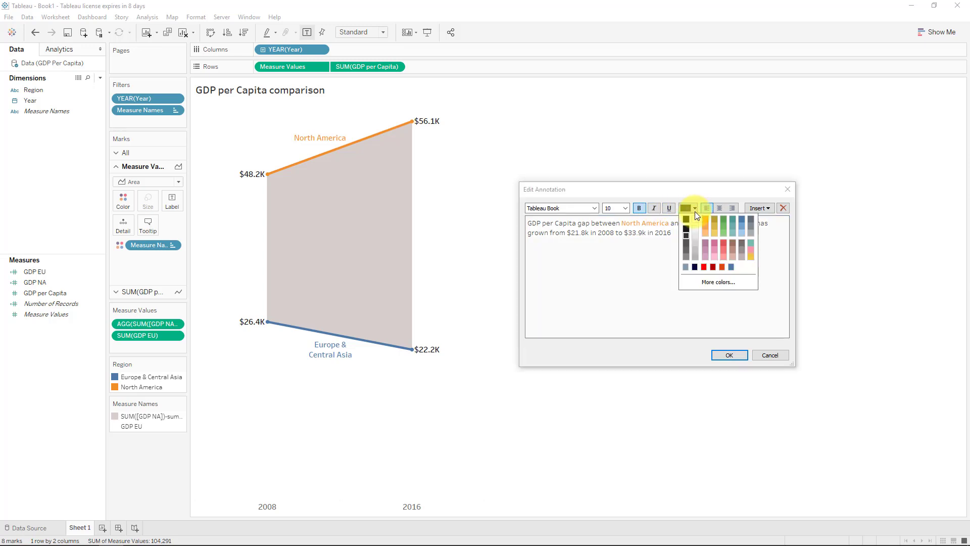
{"action": "left_click", "coordinate": [741, 217]}
Bold the $21.8k and $33.9k figures and confirm the note onto the chart.
{"action": "left_click", "coordinate": [567, 232]}
{"action": "left_click_drag", "start_coordinate": [568, 232], "coordinate": [646, 233]}
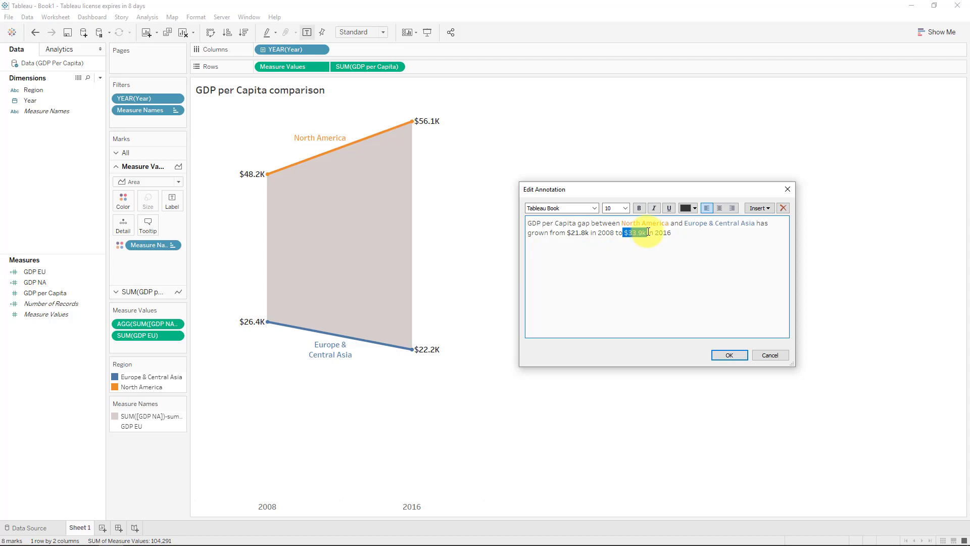
{"action": "left_click", "coordinate": [728, 355]}
Set the gap annotation's shading and connecting line to None.
{"action": "right_click", "coordinate": [424, 217]}
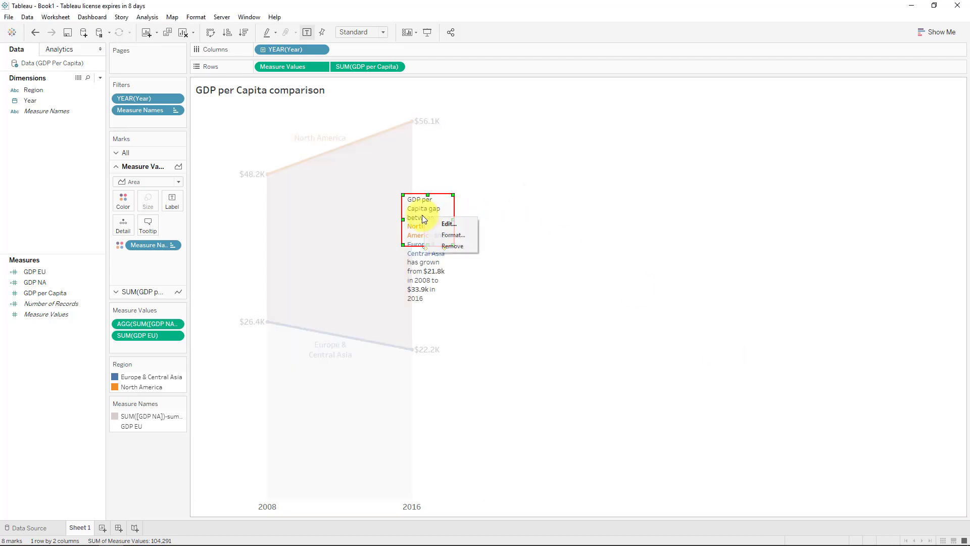
{"action": "left_click", "coordinate": [453, 235]}
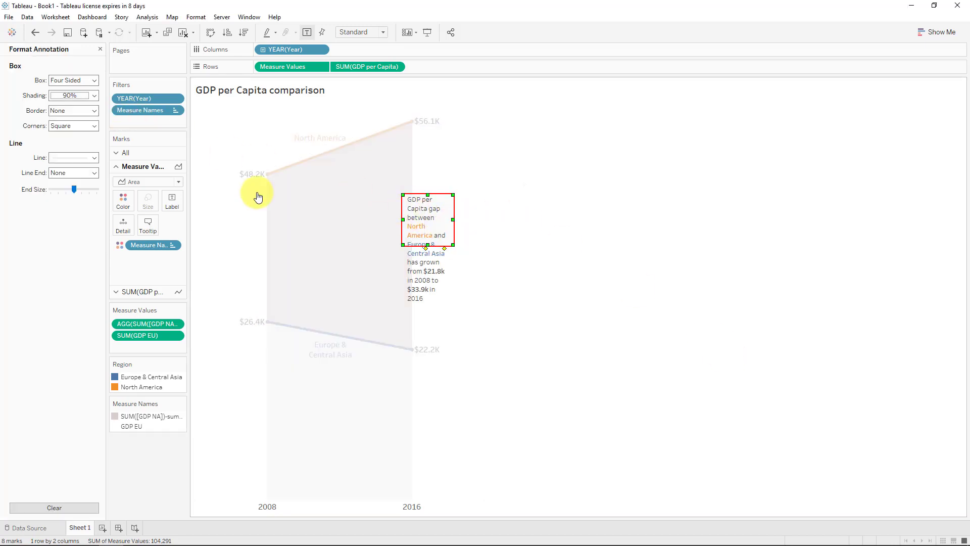
{"action": "left_click", "coordinate": [76, 96]}
{"action": "left_click", "coordinate": [71, 158]}
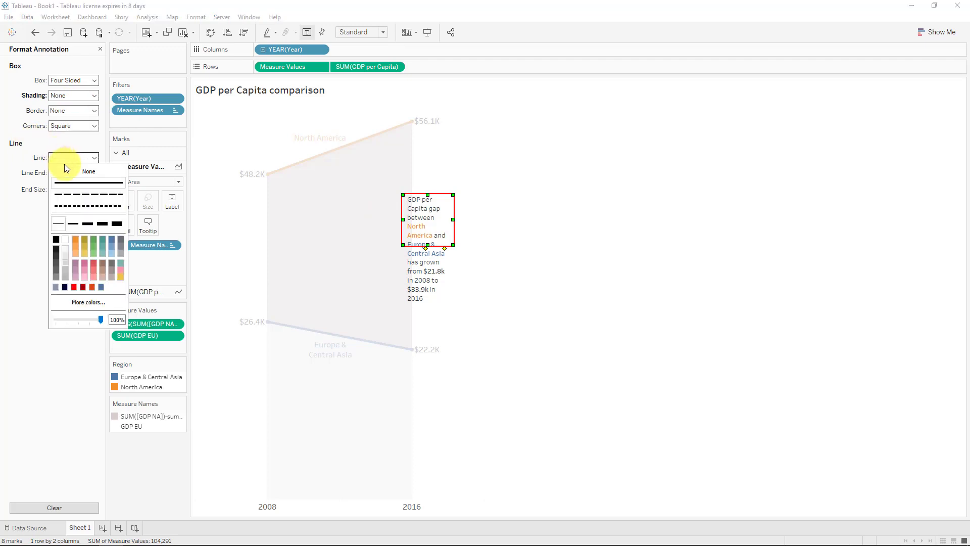
{"action": "left_click", "coordinate": [393, 233]}
Resize the annotation box wider and taller so the text wraps into fewer lines.
{"action": "left_click", "coordinate": [439, 241]}
{"action": "mouse_move", "coordinate": [453, 244]}
{"action": "left_mouse_down"}
{"action": "mouse_move", "coordinate": [504, 251]}
{"action": "mouse_move", "coordinate": [483, 254]}
{"action": "left_mouse_up"}
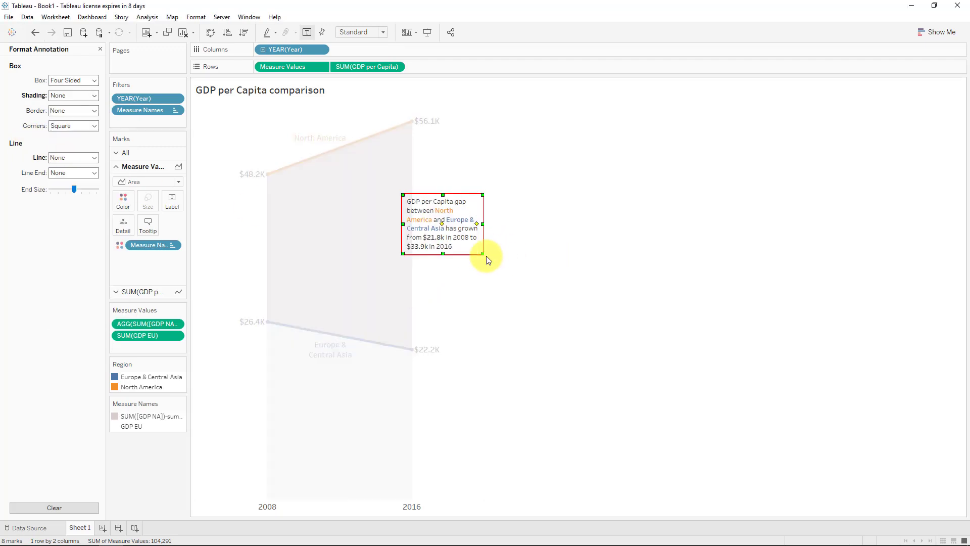
{"action": "left_click", "coordinate": [614, 209]}
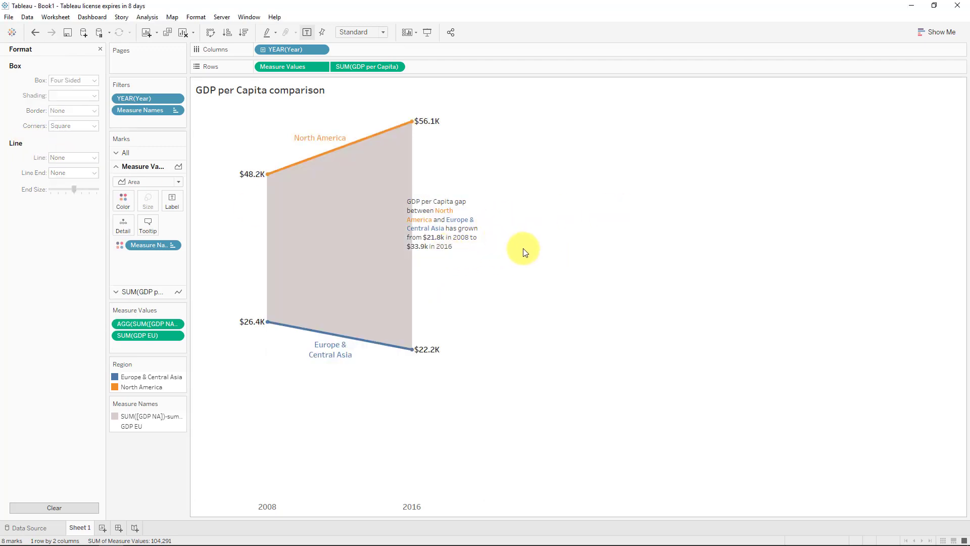
{"action": "left_click", "coordinate": [442, 250]}
{"action": "left_click_drag", "start_coordinate": [443, 255], "coordinate": [443, 272]}
Narrow the gap note from its left edge so it sits just right of the 2016 edge.
{"action": "left_click_drag", "start_coordinate": [403, 235], "coordinate": [417, 235]}
{"action": "left_click", "coordinate": [581, 219]}
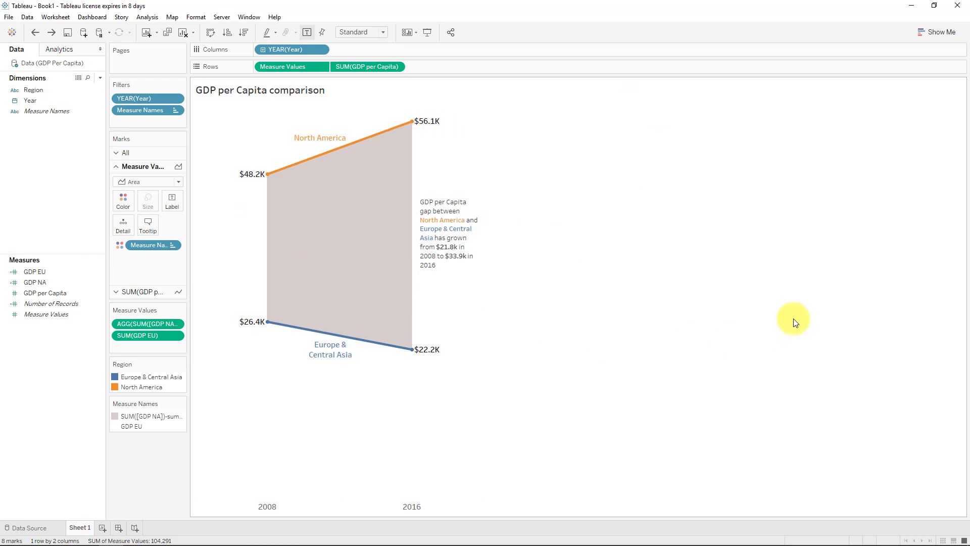
{"action": "mouse_move", "coordinate": [246, 234]}
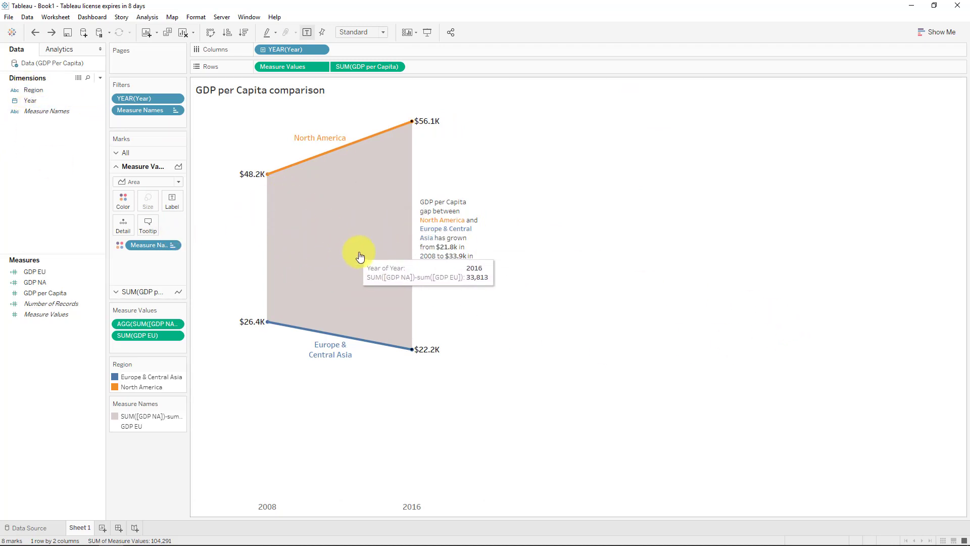
{"action": "mouse_move", "coordinate": [396, 186]}
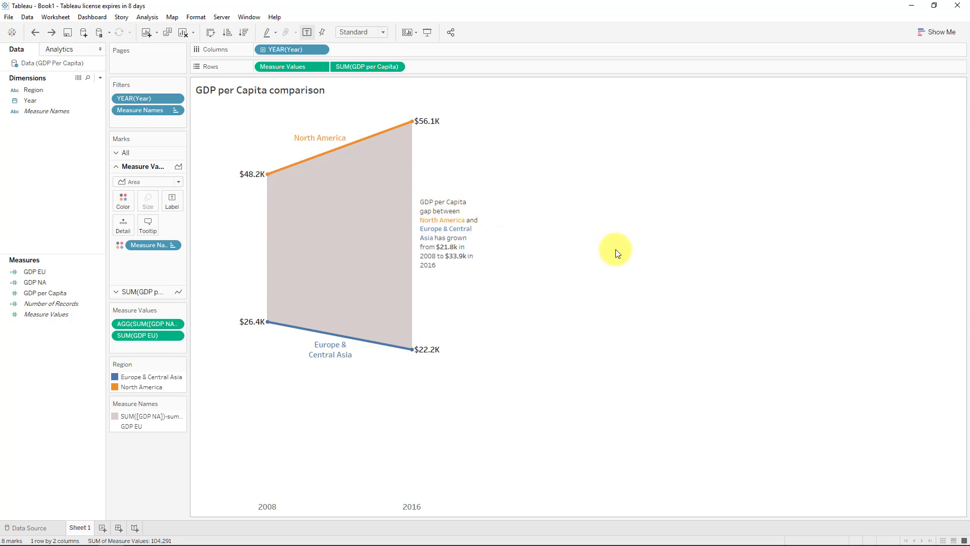